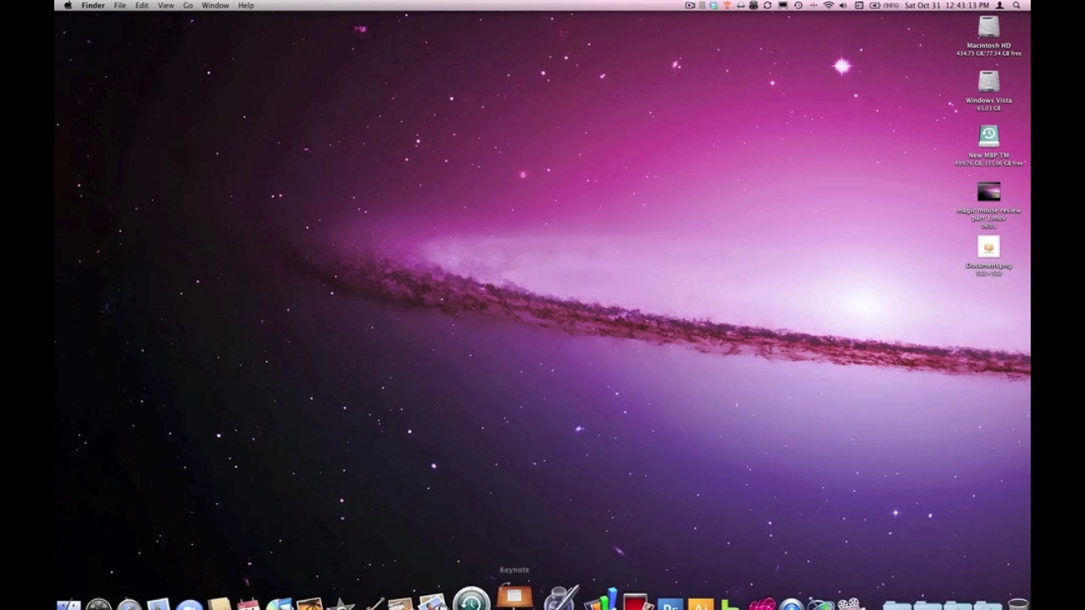
Switch to Keynote and delete the title and subtitle placeholders from the first slide.
click(514, 598)
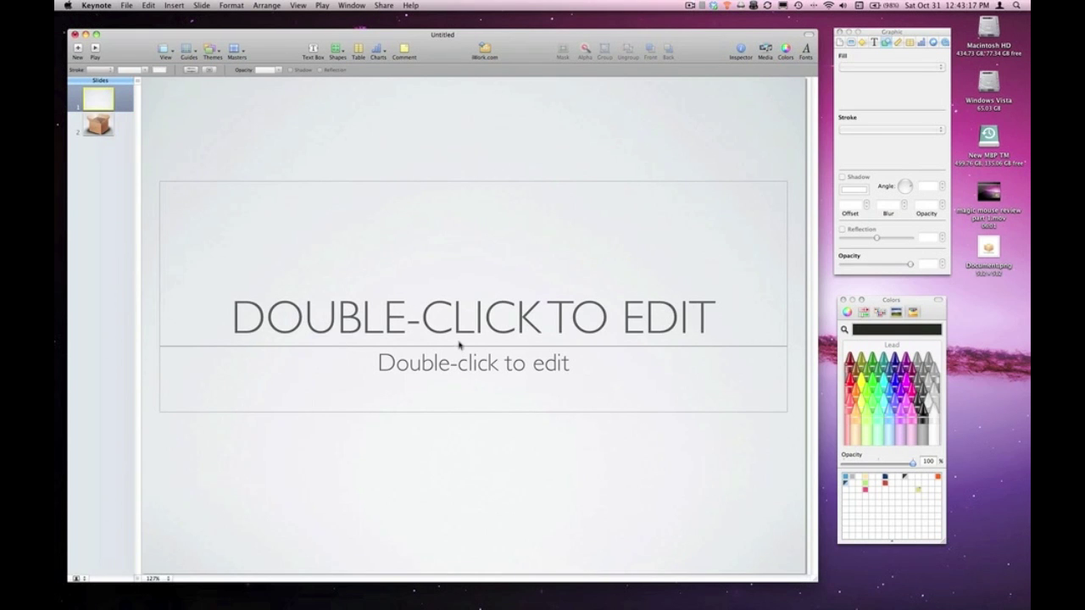
click(421, 296)
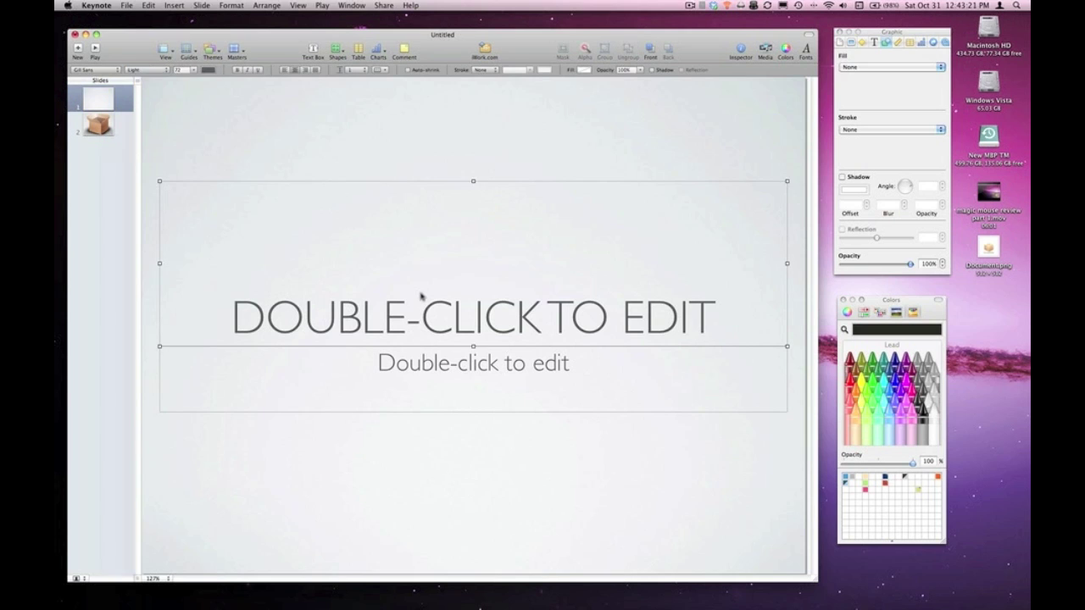
key(Delete)
click(433, 363)
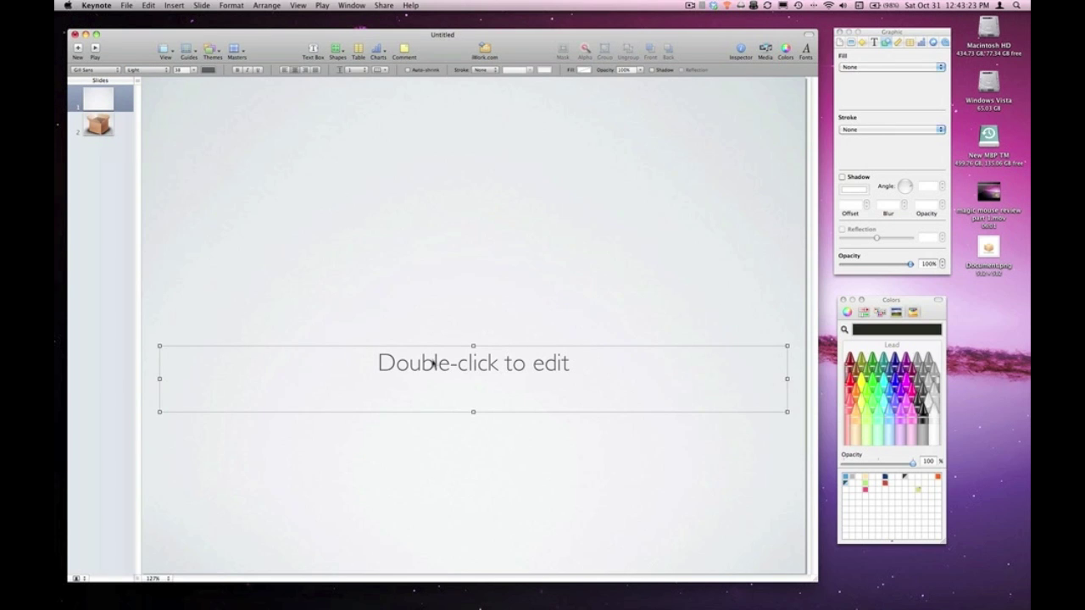
key(Delete)
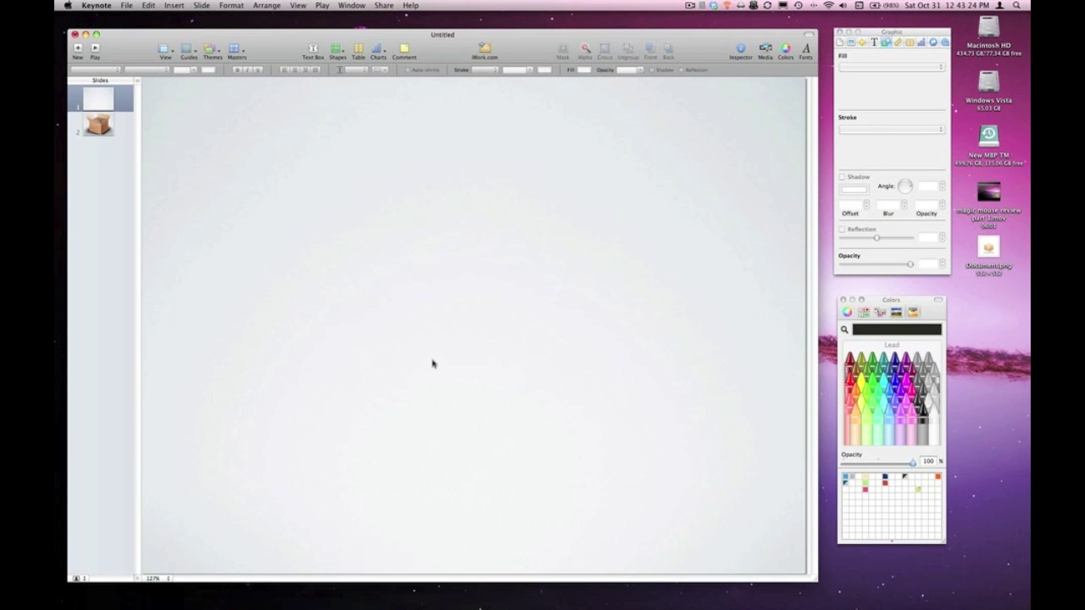
Add a rounded rectangle to the first slide and give it a Tinted Image Fill using modis_wonderglobe_lrg.jpg from the Art folder.
click(332, 57)
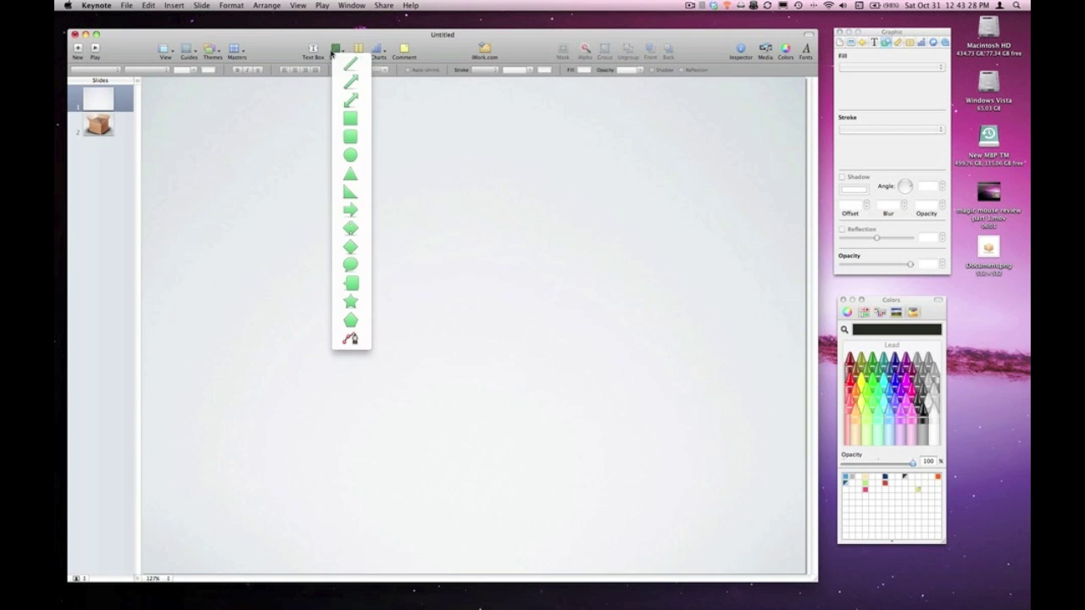
click(351, 138)
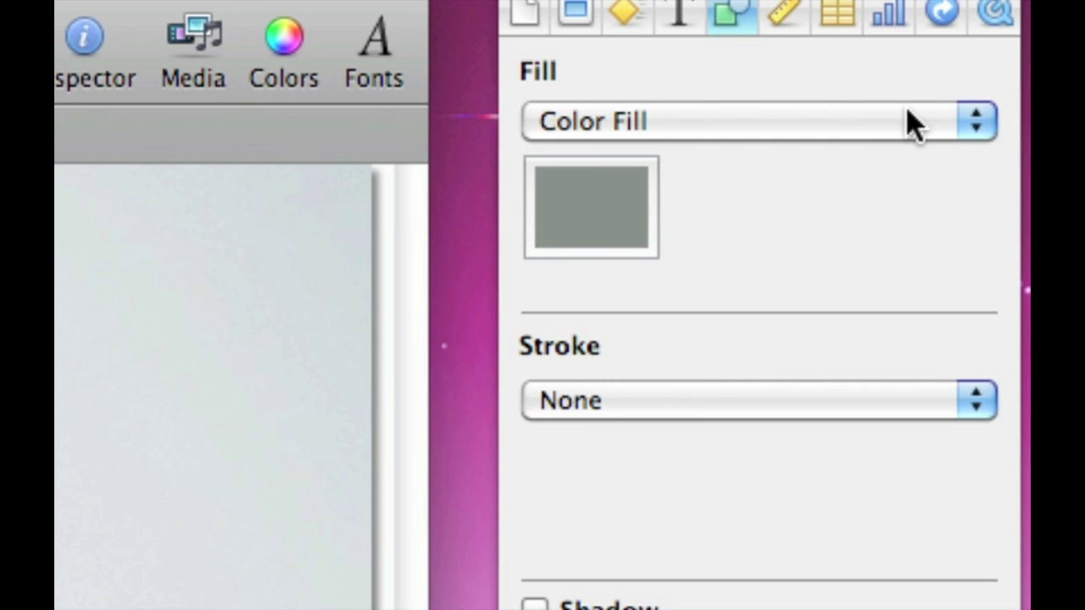
click(914, 125)
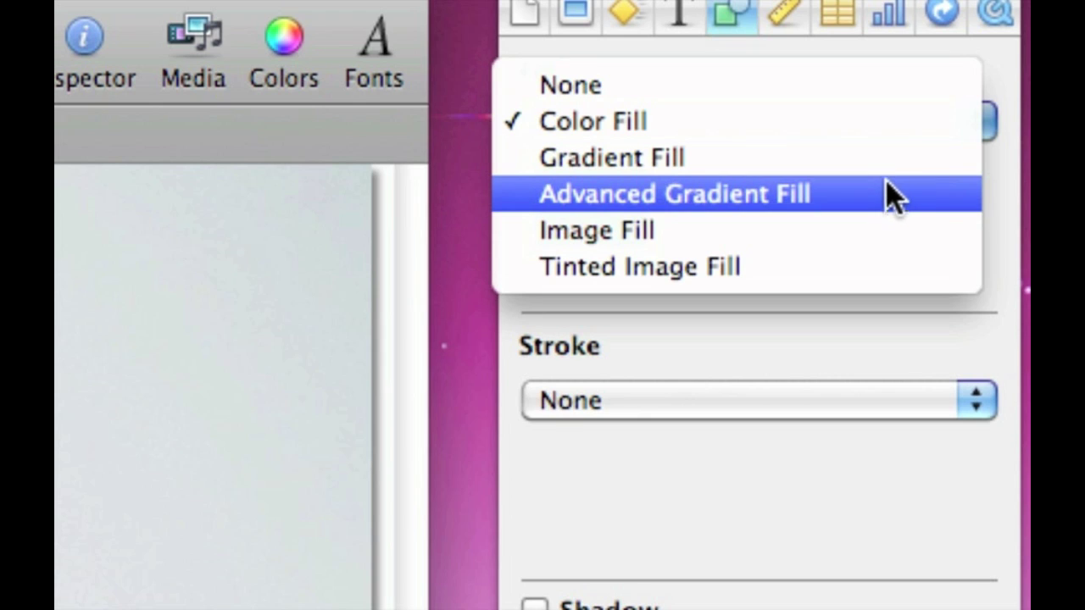
click(876, 255)
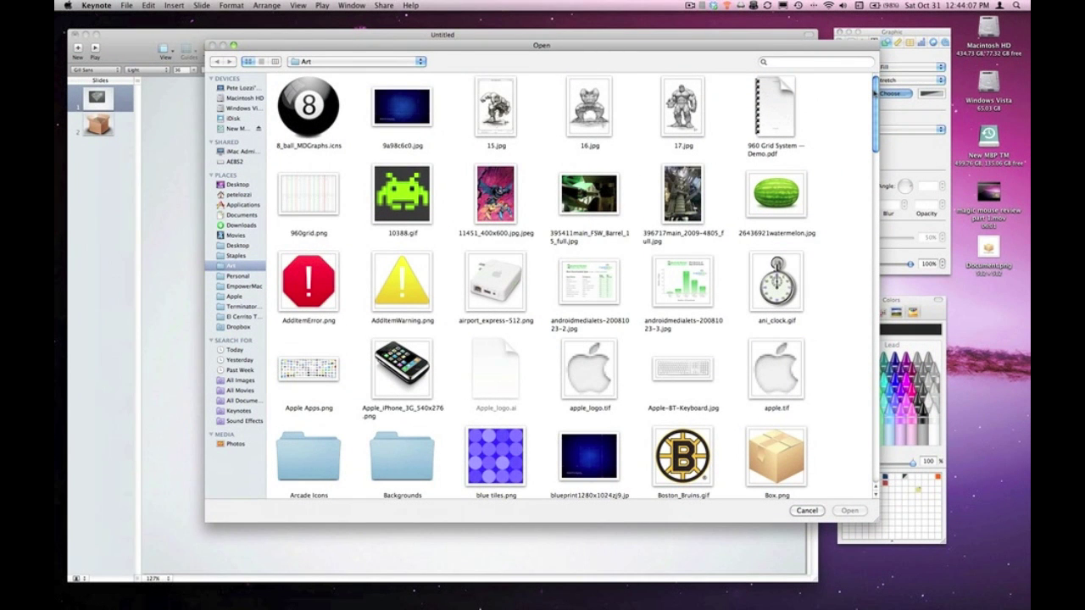
scroll(605, 222, down, 15)
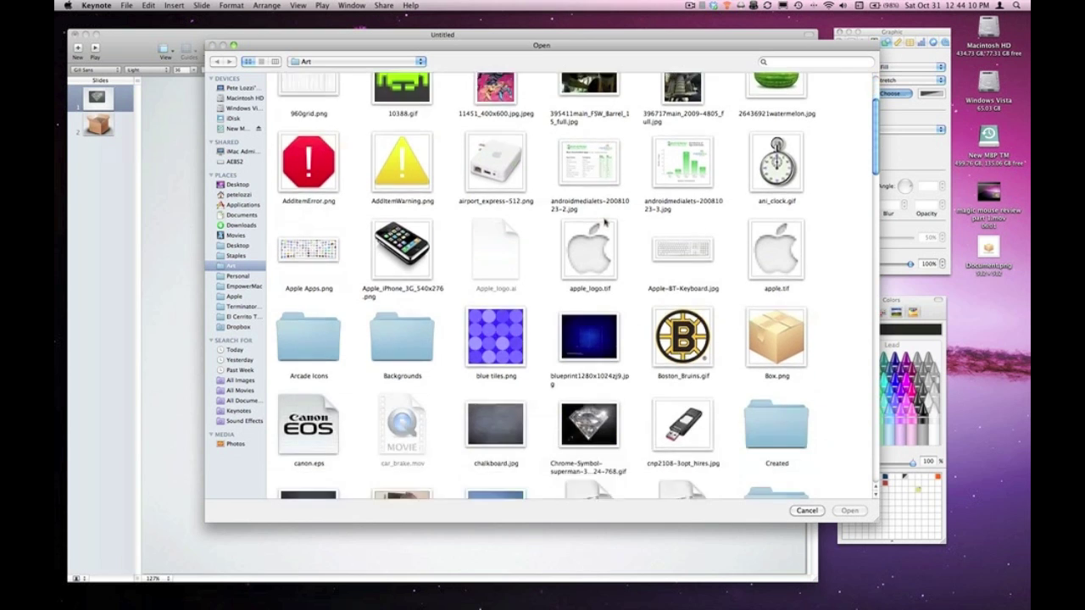
scroll(604, 223, down, 5)
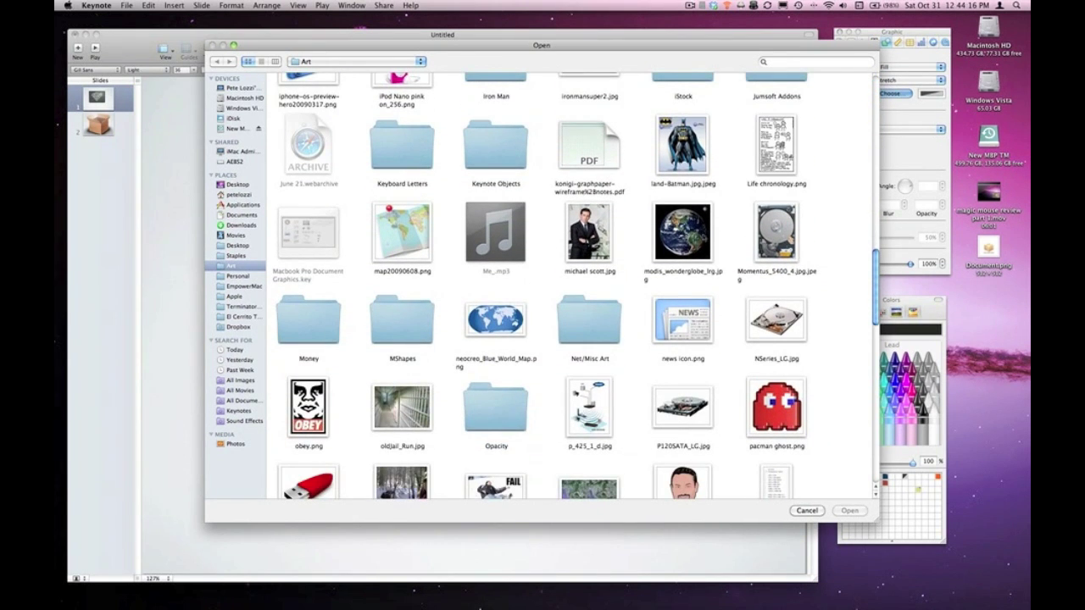
click(684, 231)
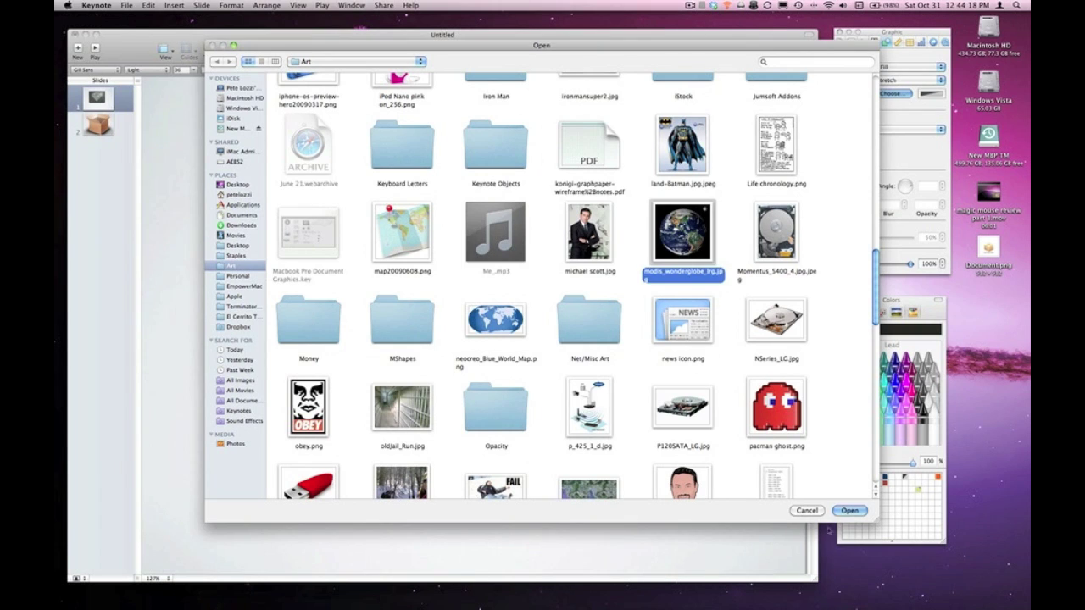
click(850, 512)
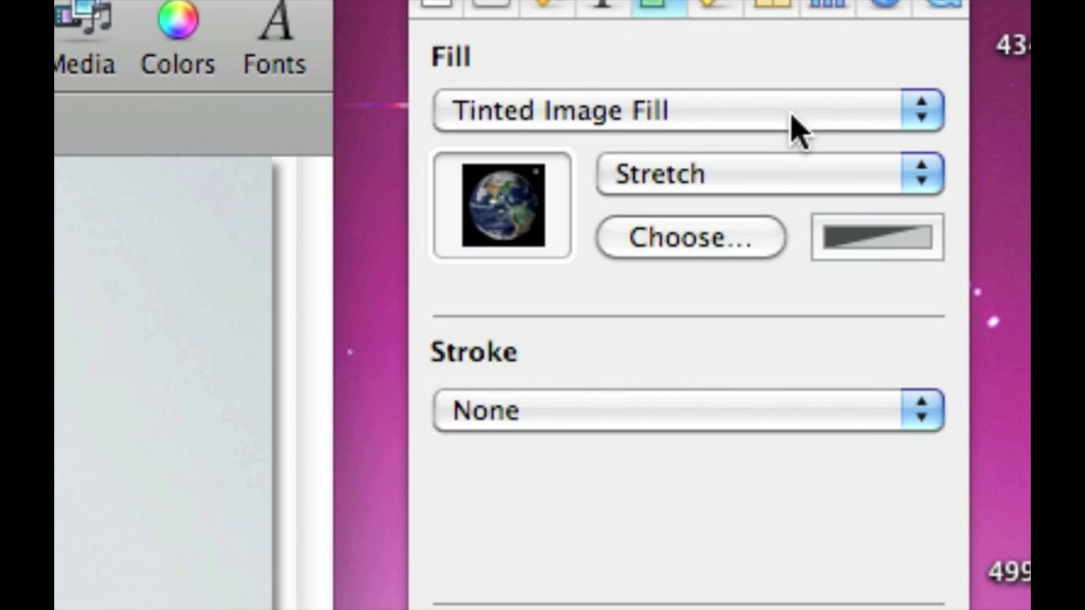
Try the globe image at Original Size, and set its scaling to Scale to Fill.
click(770, 164)
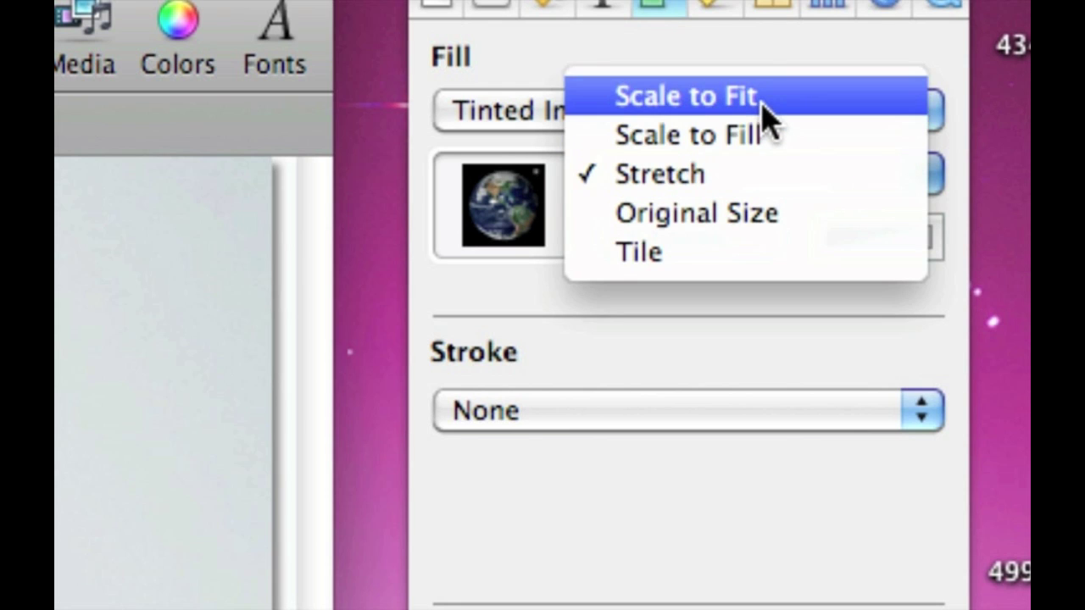
click(743, 216)
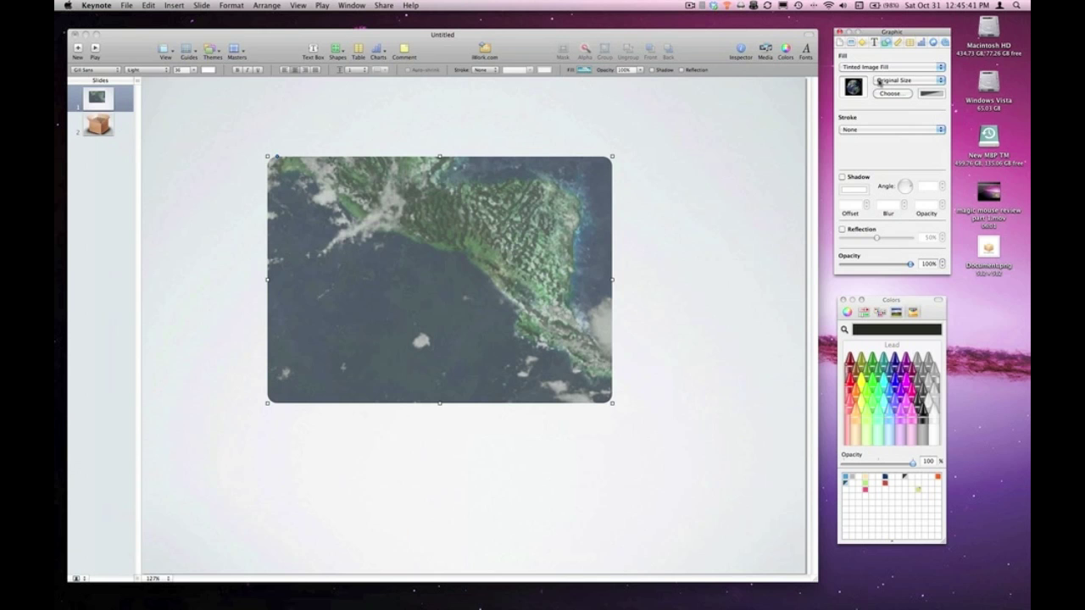
click(695, 174)
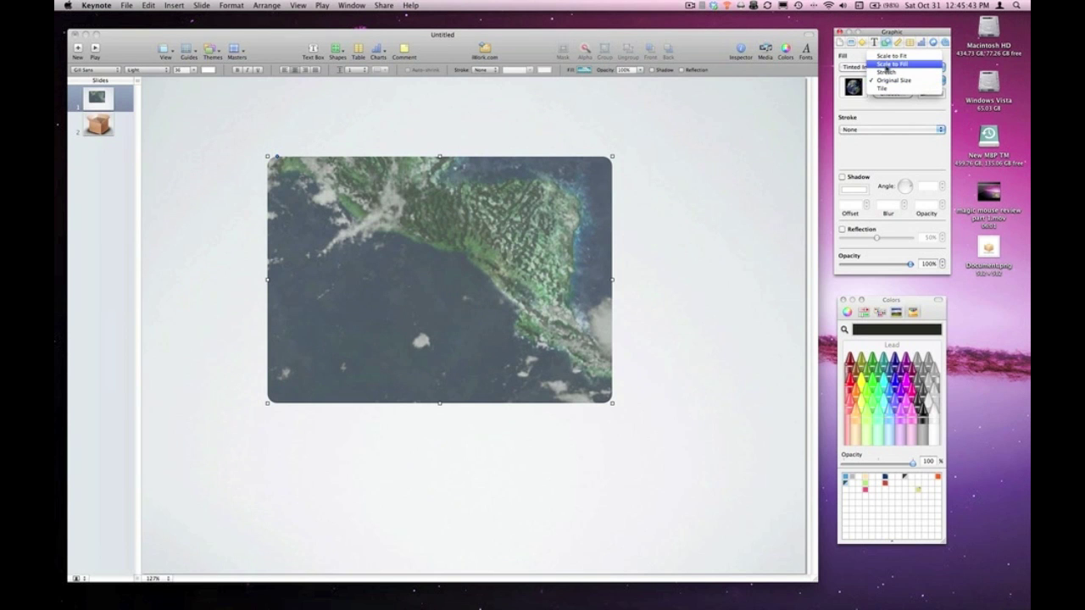
click(887, 66)
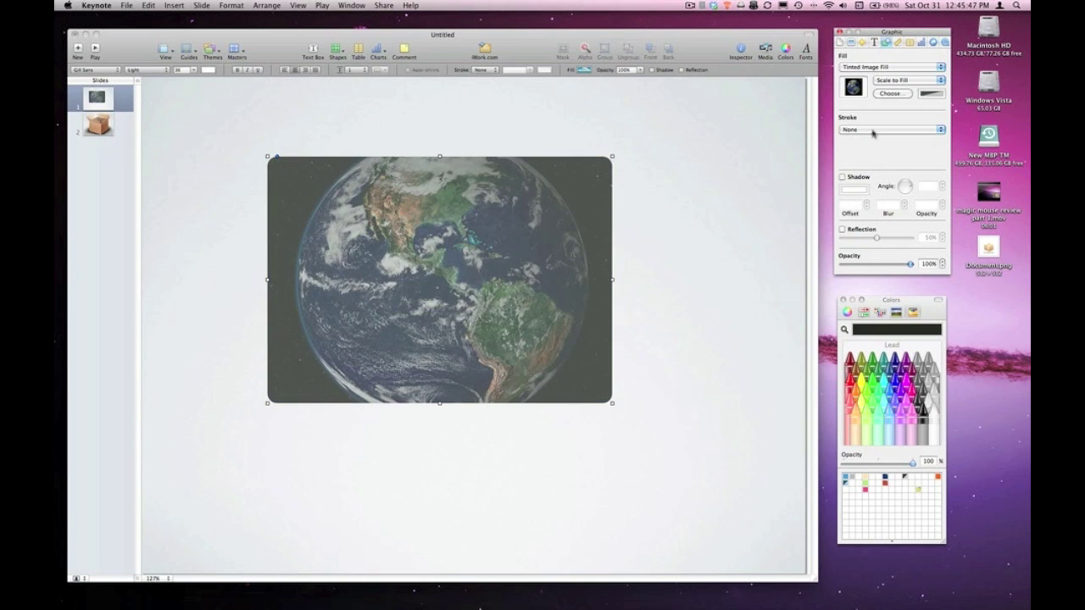
Tint the globe image with Cayenne at 37% opacity, moving the rectangle to the middle of the slide.
click(931, 94)
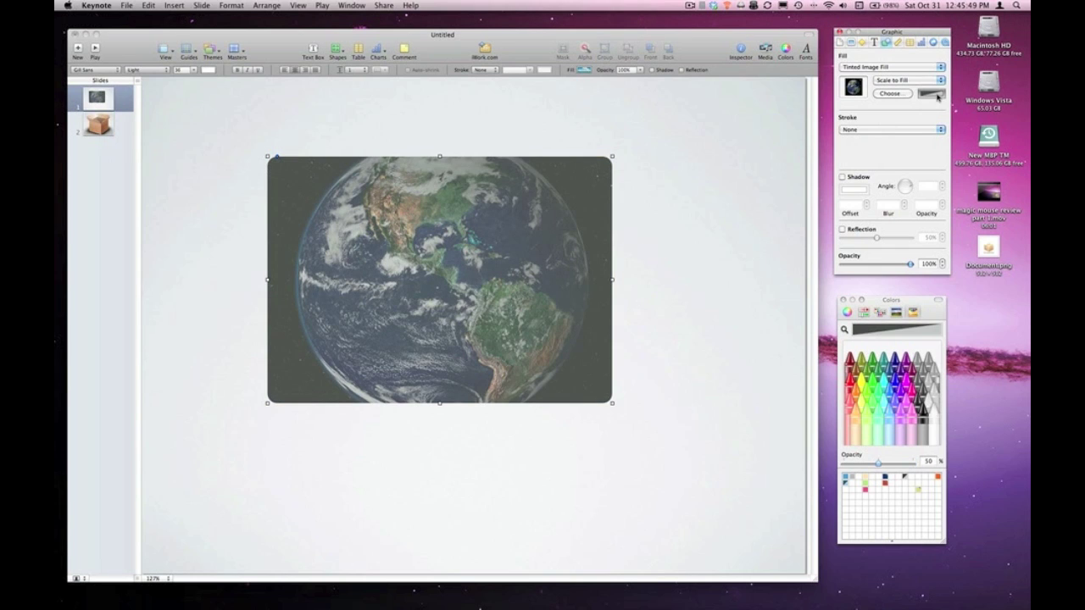
click(853, 359)
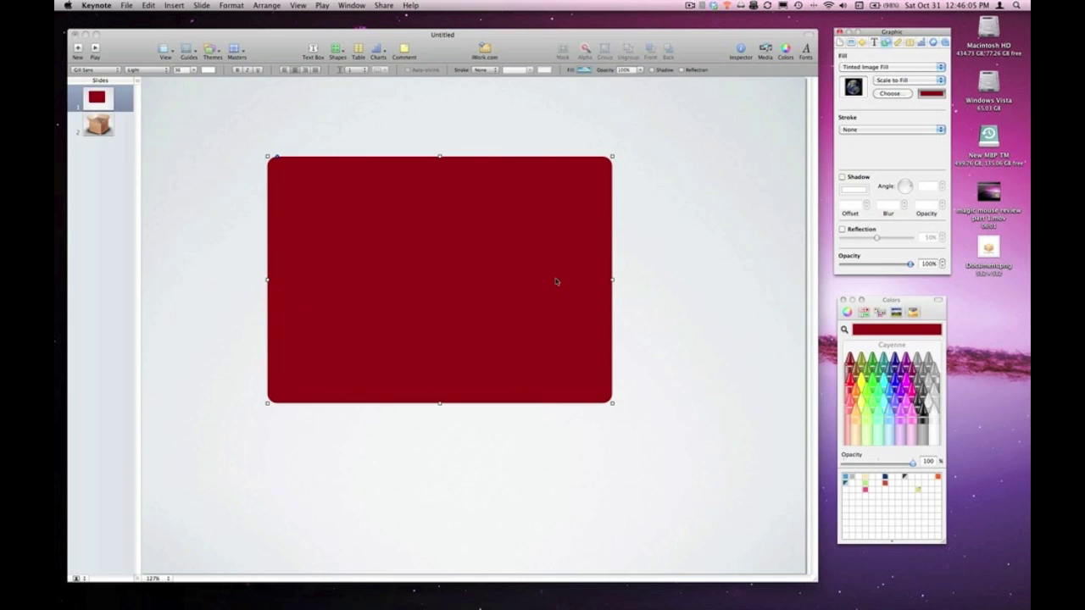
drag(534, 275, 569, 308)
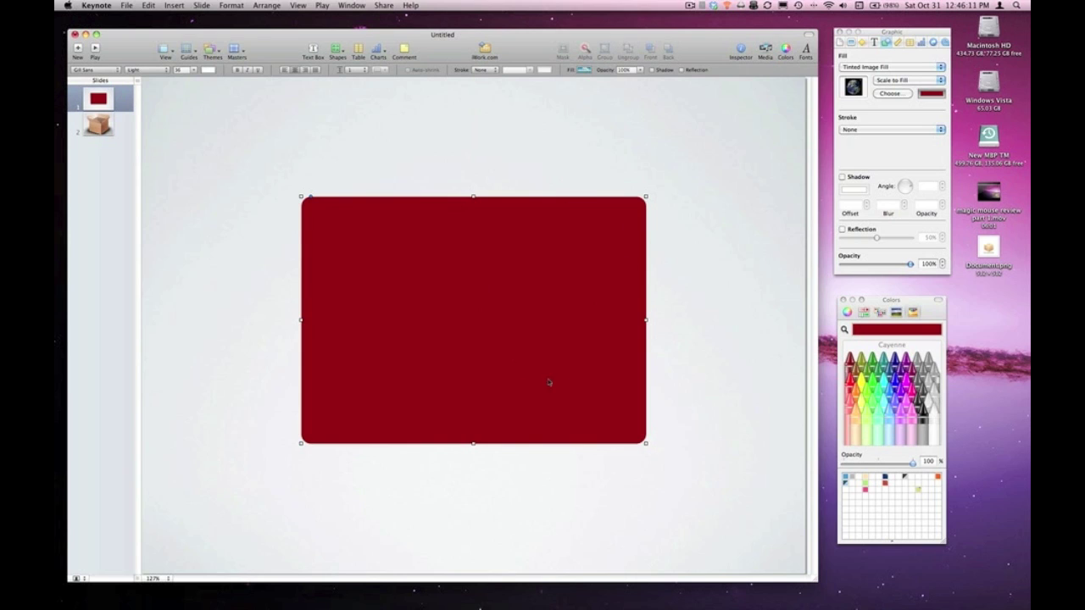
click(917, 307)
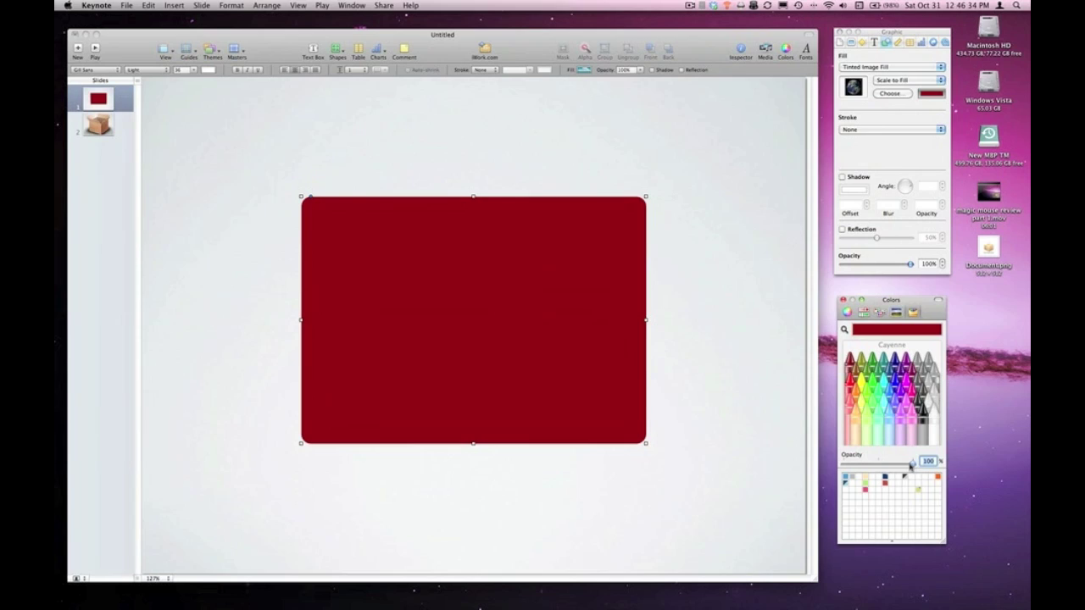
drag(912, 464, 868, 466)
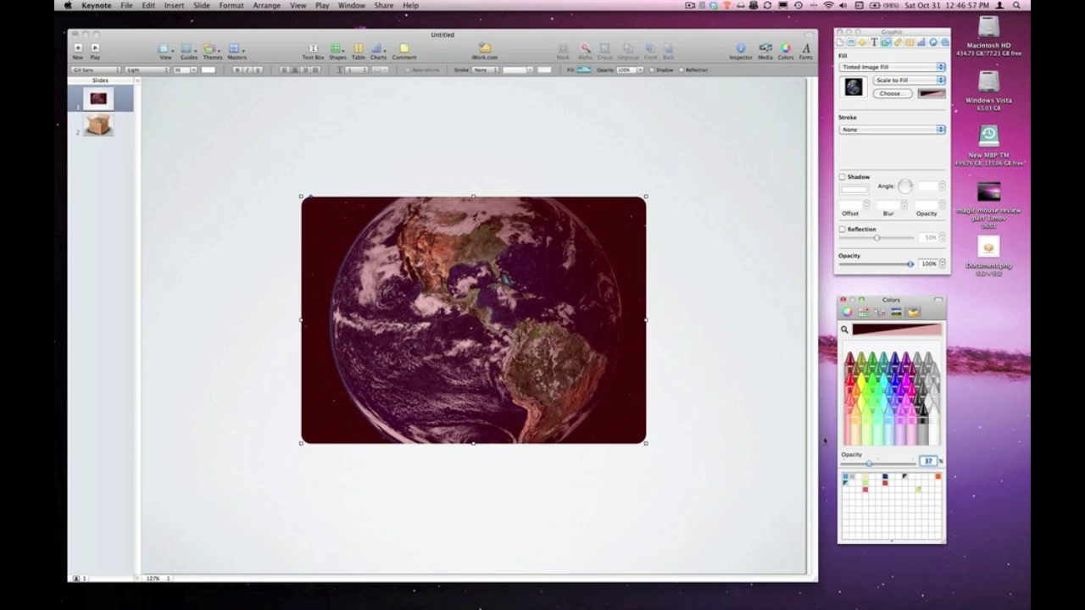
Change the globe image's tint to yellow at 22% opacity and move the rectangle to the slide's upper-left corner.
click(900, 476)
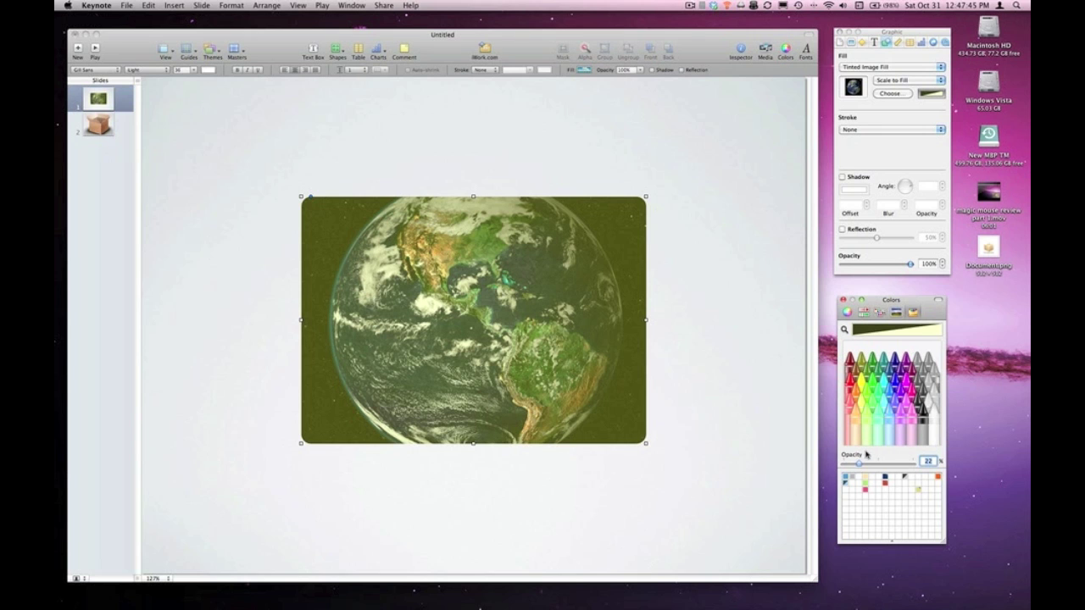
drag(507, 288, 420, 234)
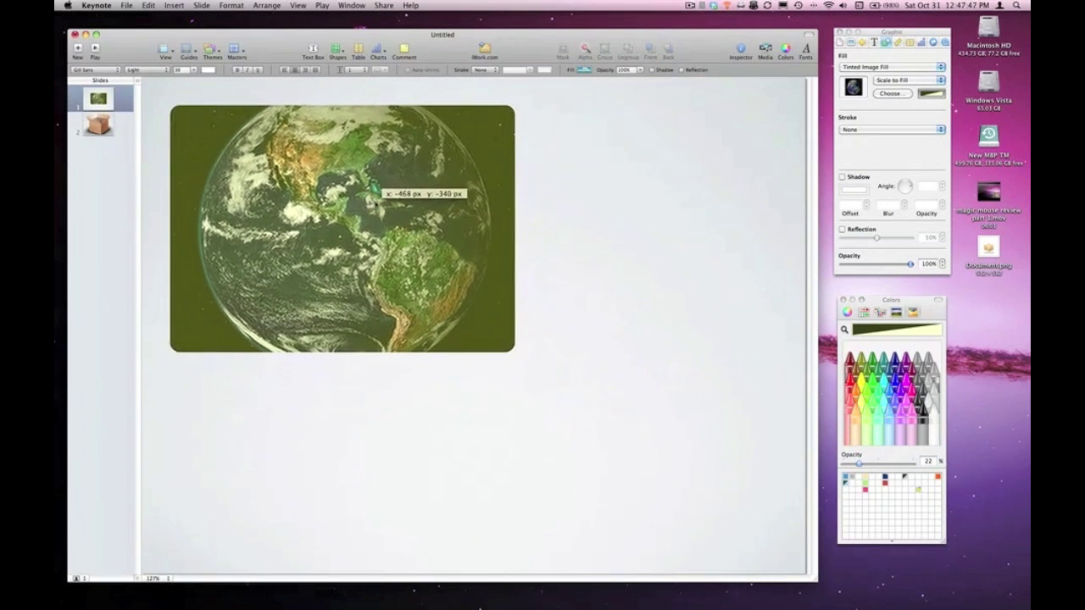
drag(374, 200, 376, 198)
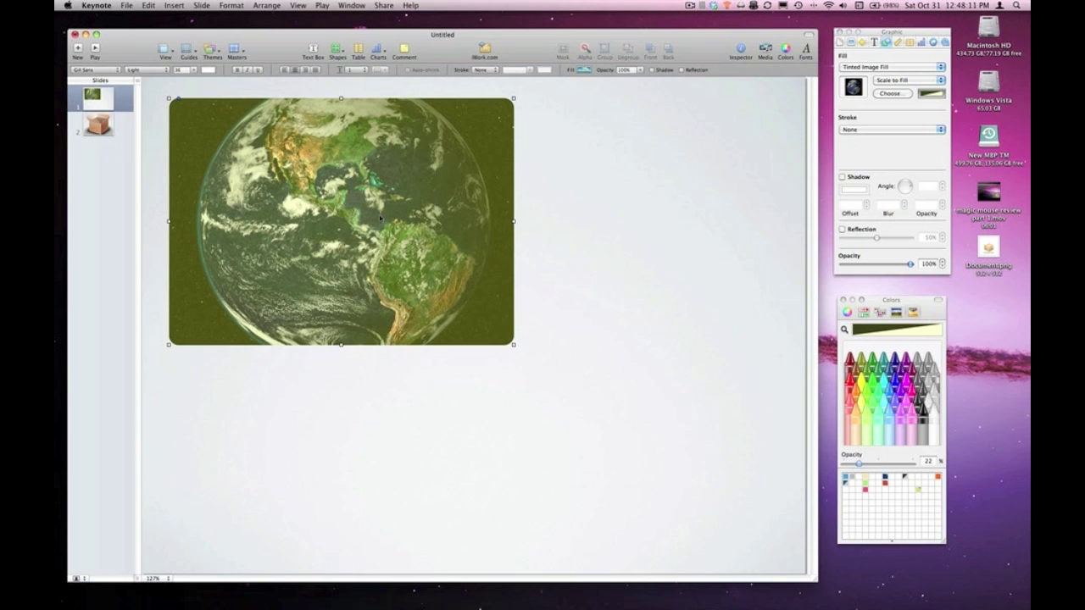
Add a small square shape to the second slide and place it in the empty area left of the cardboard box.
click(109, 132)
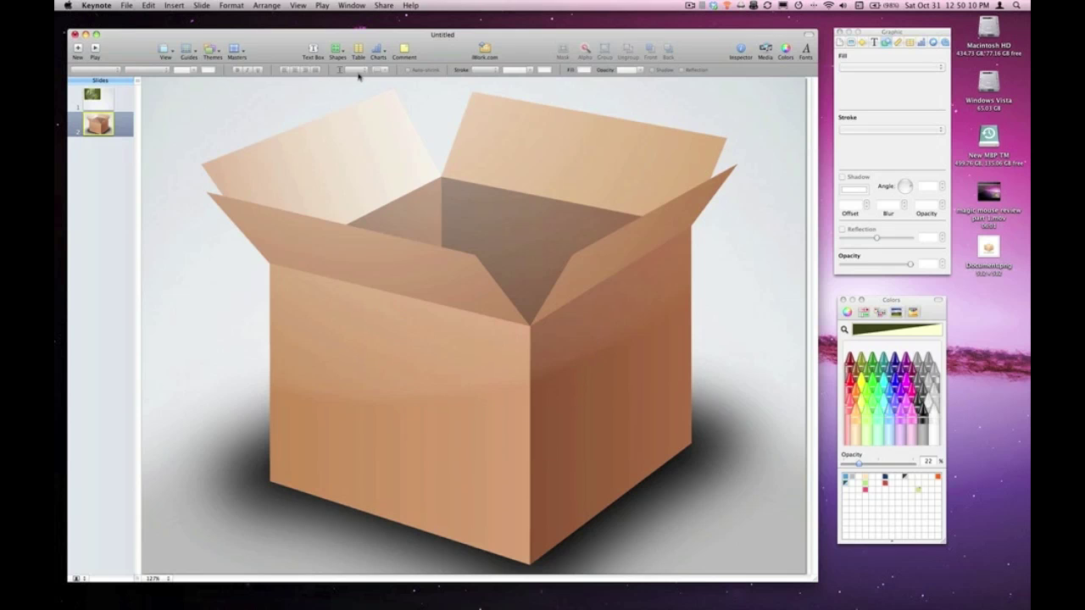
click(335, 49)
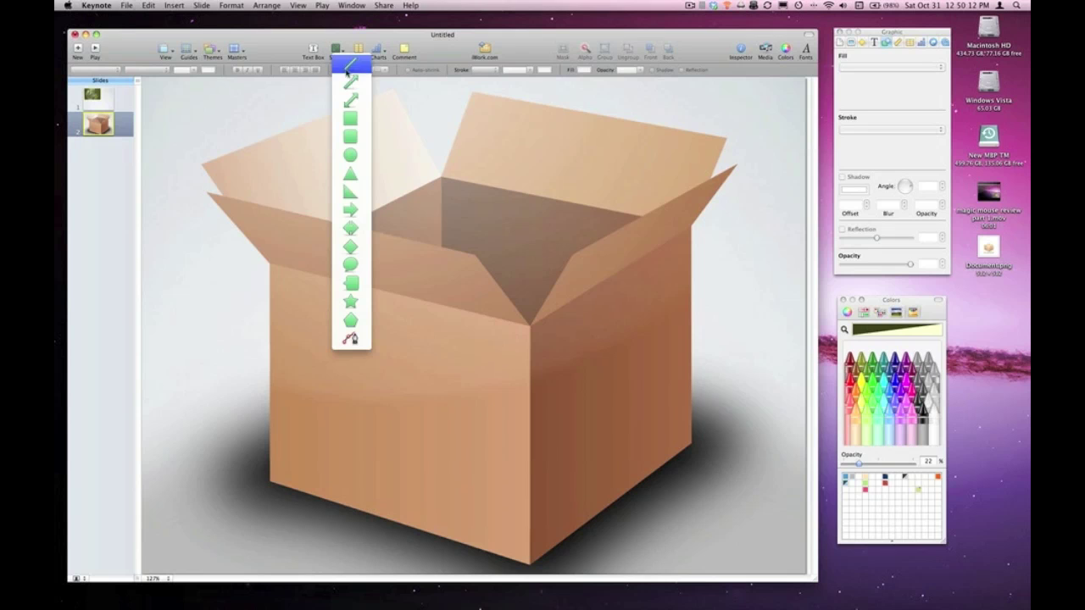
click(350, 118)
drag(464, 335, 204, 312)
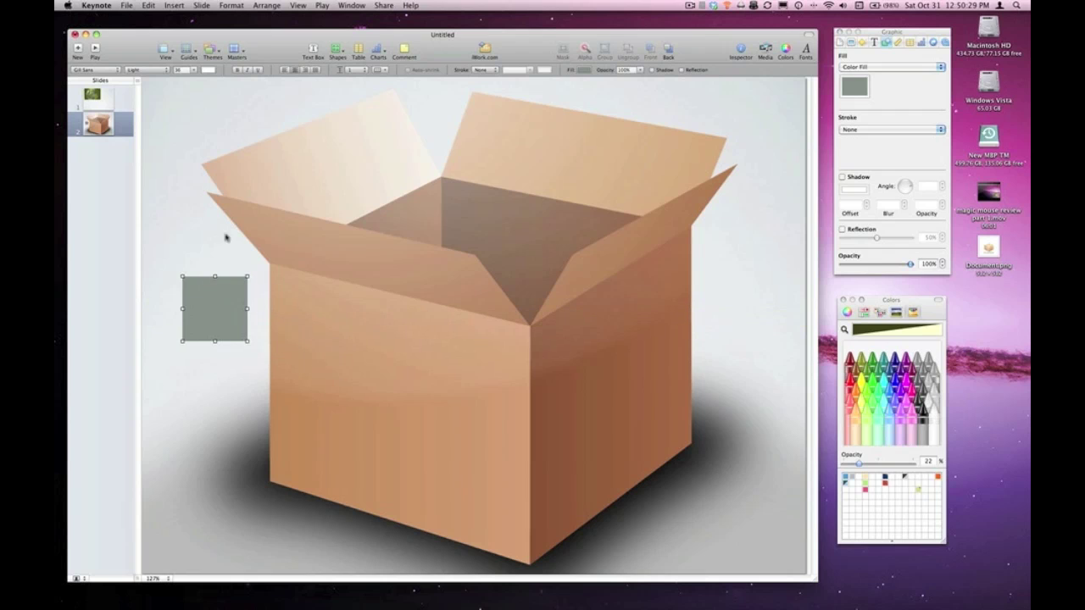
click(343, 49)
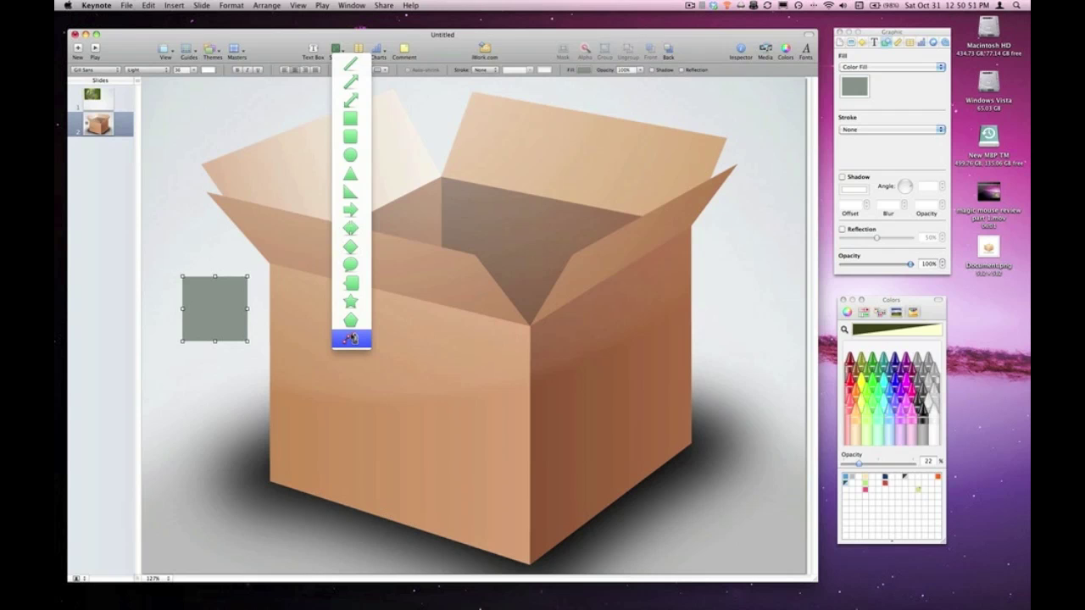
click(210, 320)
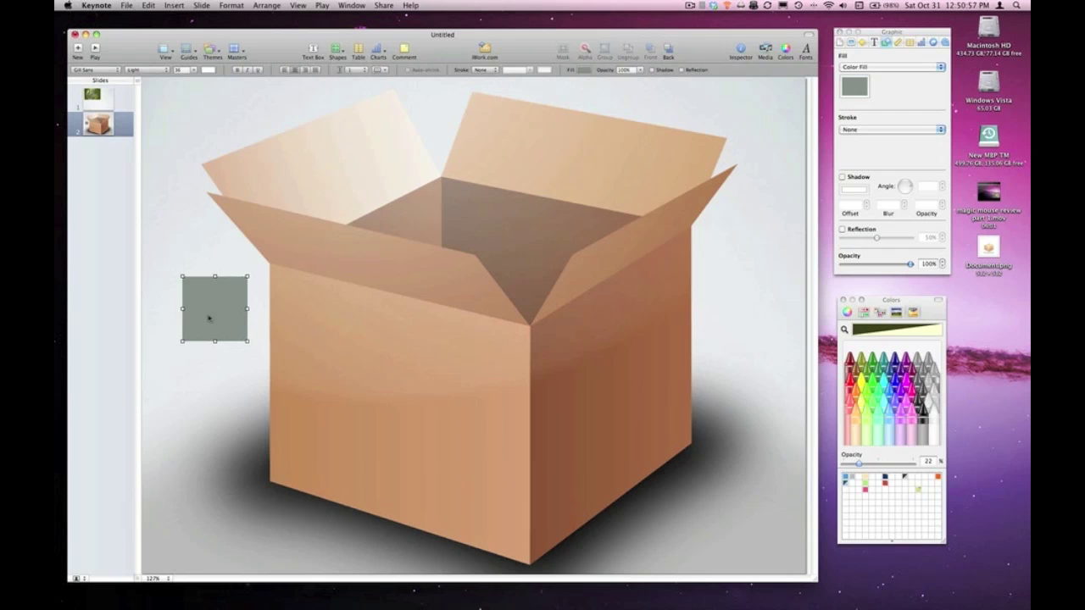
mouse_move(218, 313)
mouse_down()
mouse_move(204, 356)
mouse_move(264, 386)
mouse_move(374, 392)
mouse_move(210, 341)
mouse_move(195, 327)
mouse_move(208, 309)
mouse_up()
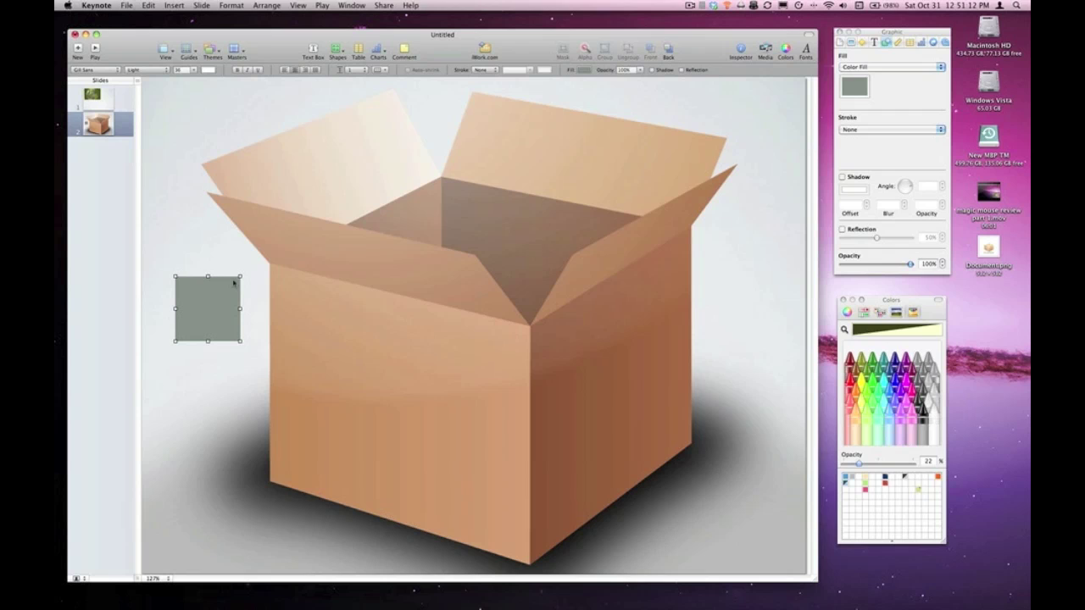
Make the gray square editable and move its four corner points onto the corners of the box's left front face.
click(222, 5)
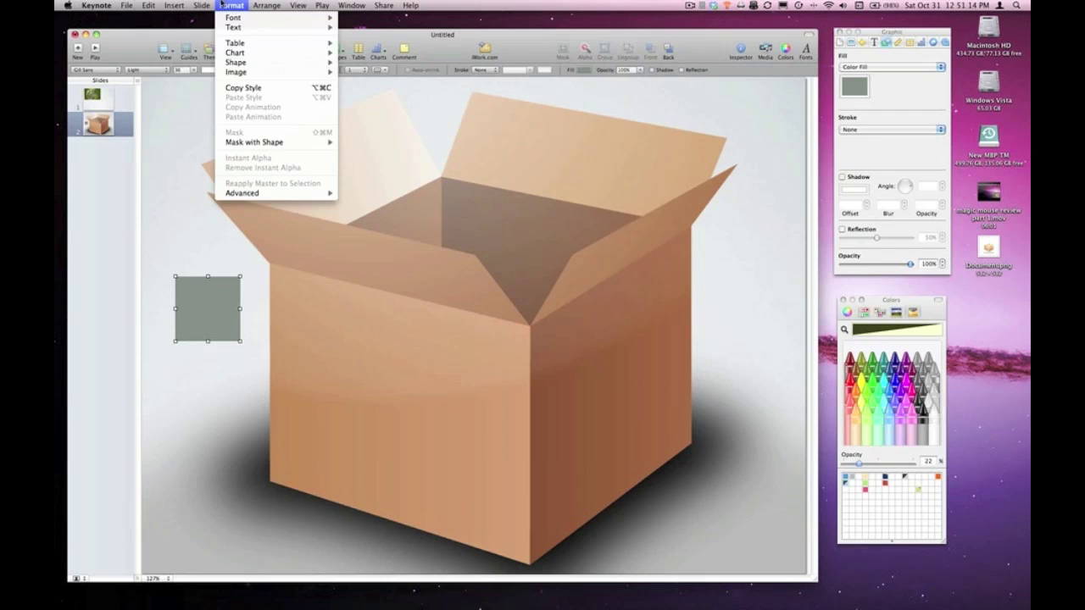
mouse_move(227, 65)
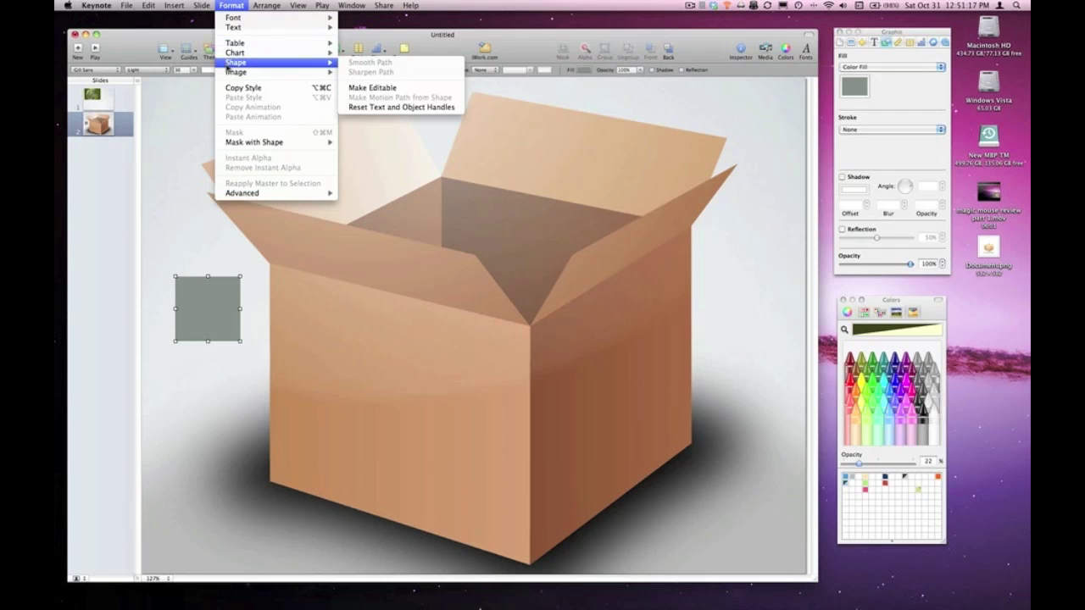
click(386, 88)
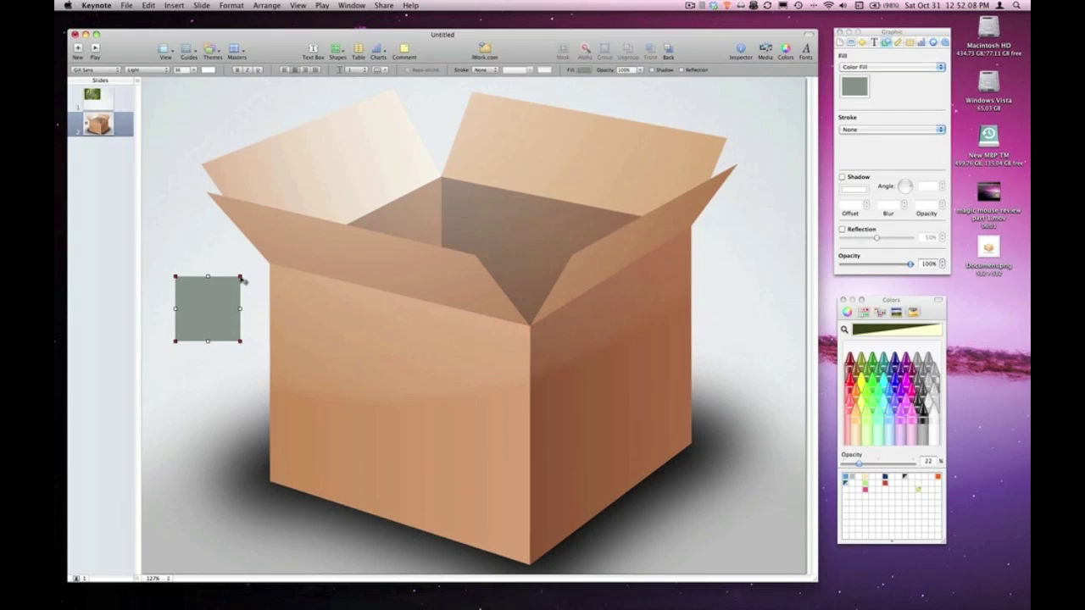
drag(242, 281, 530, 331)
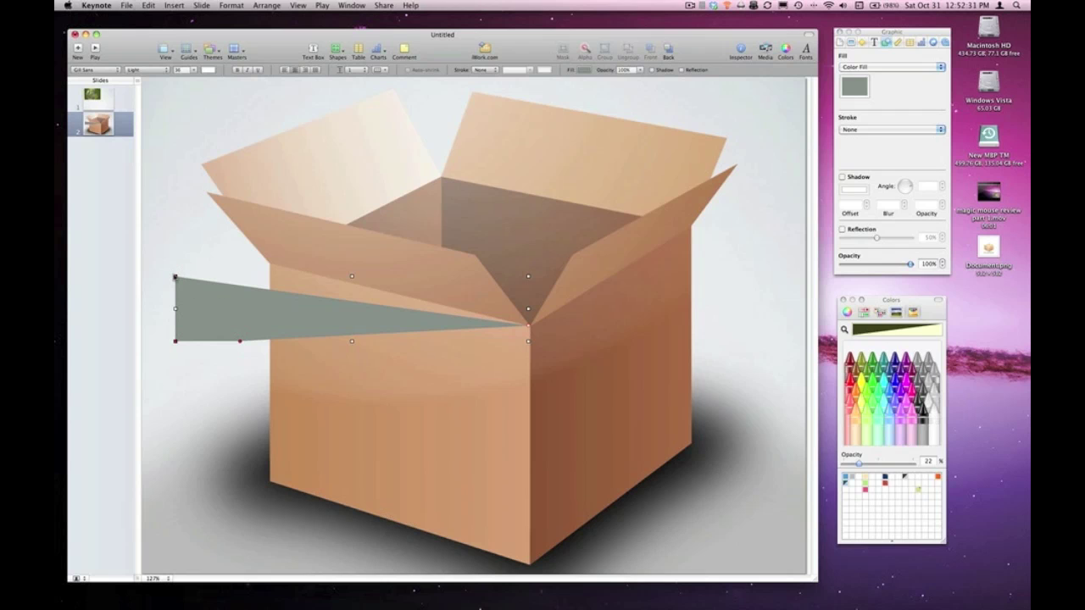
drag(175, 276, 272, 268)
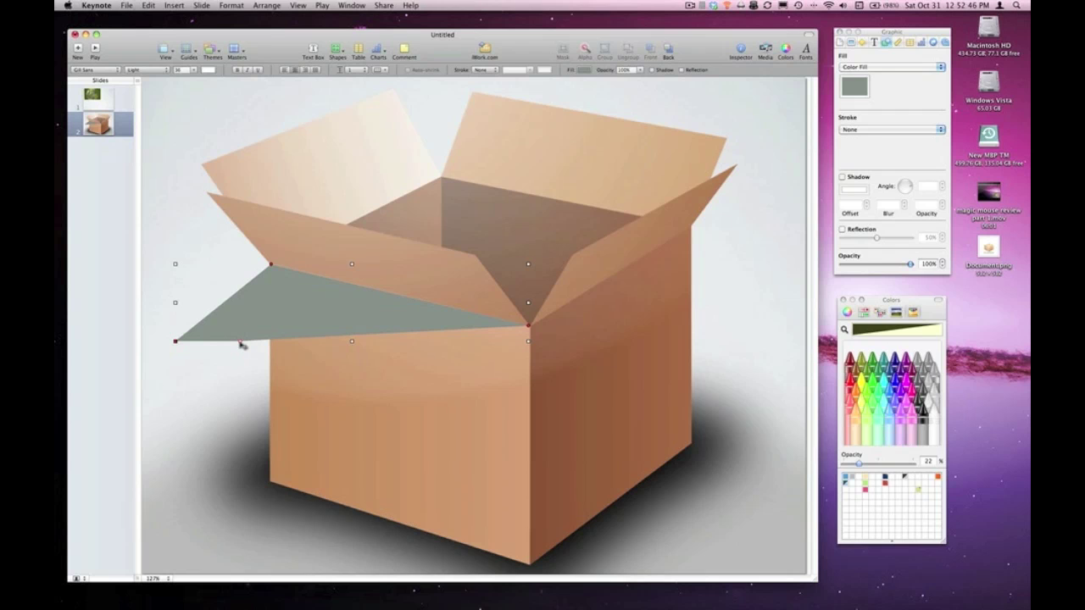
drag(242, 345, 527, 566)
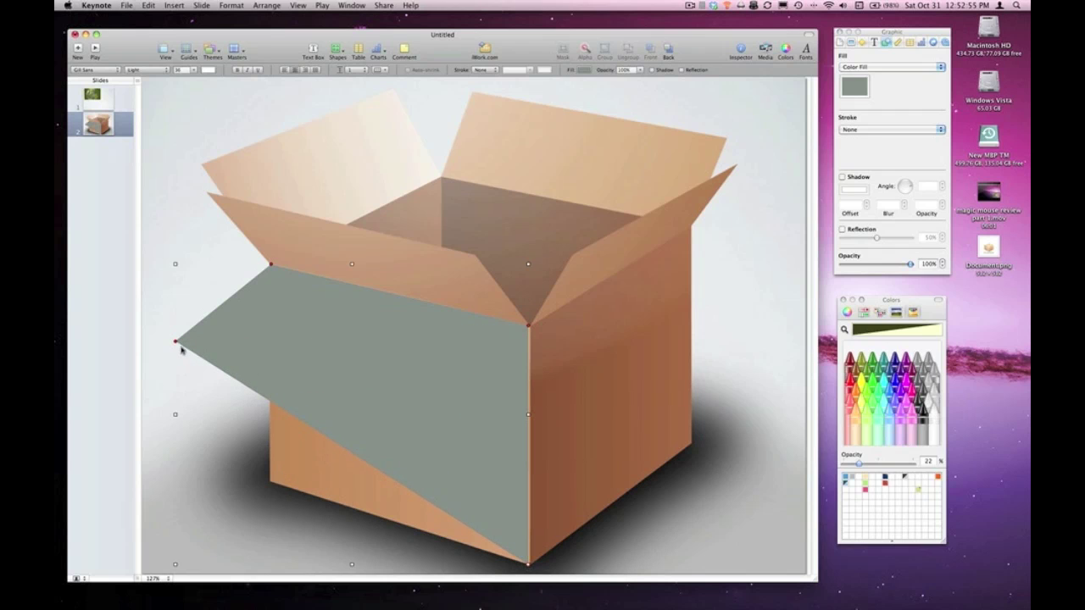
drag(175, 344, 272, 489)
click(223, 355)
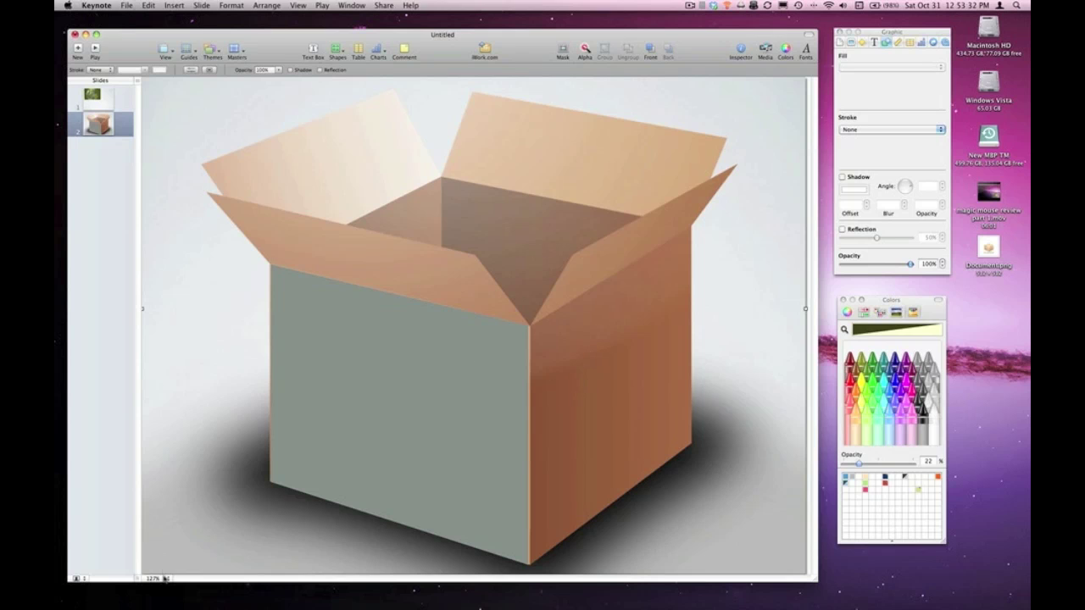
At 200% zoom, refine the gray shape's corner points to meet the box face's edges, and return to Fit in Window.
click(163, 580)
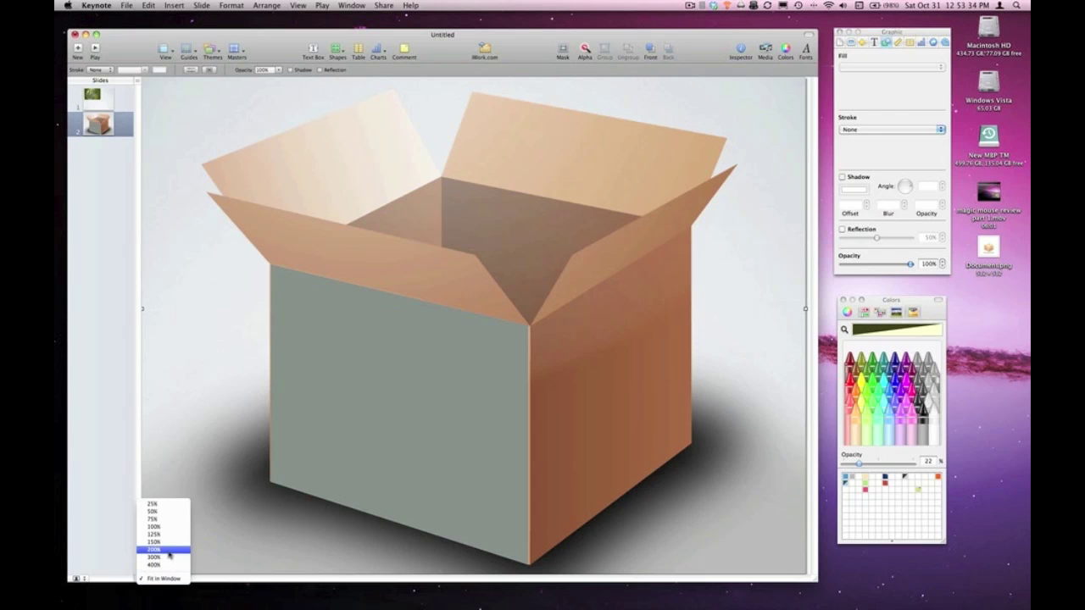
click(339, 542)
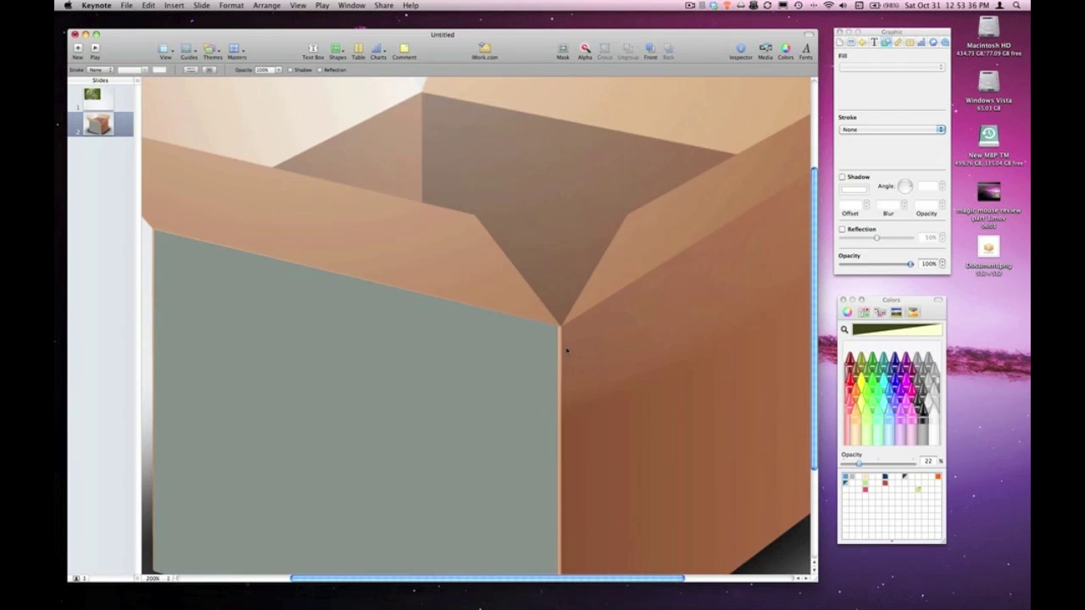
scroll(562, 425, down, 5)
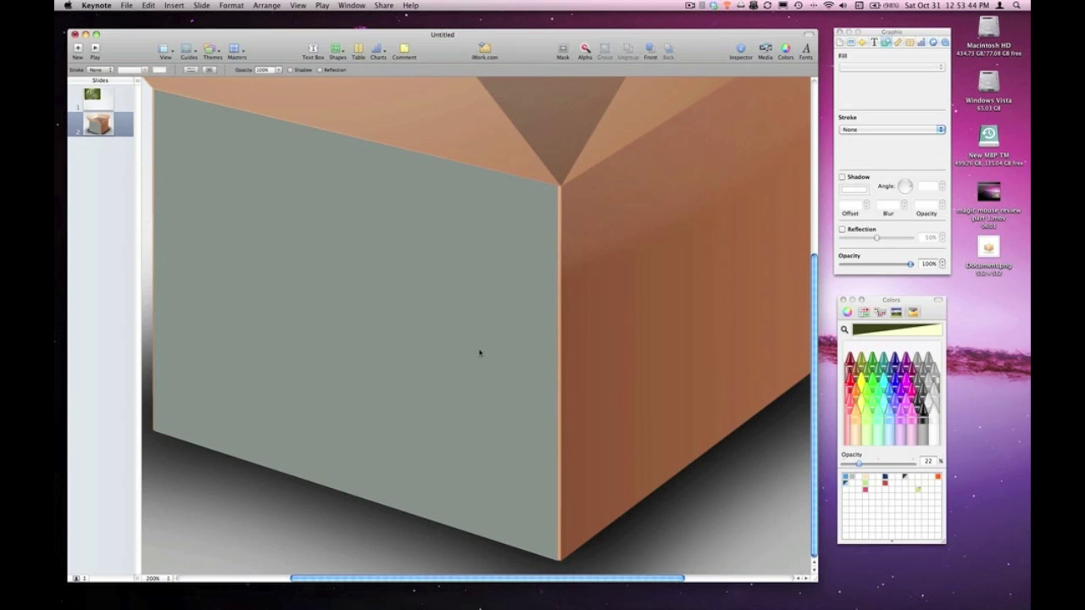
click(479, 353)
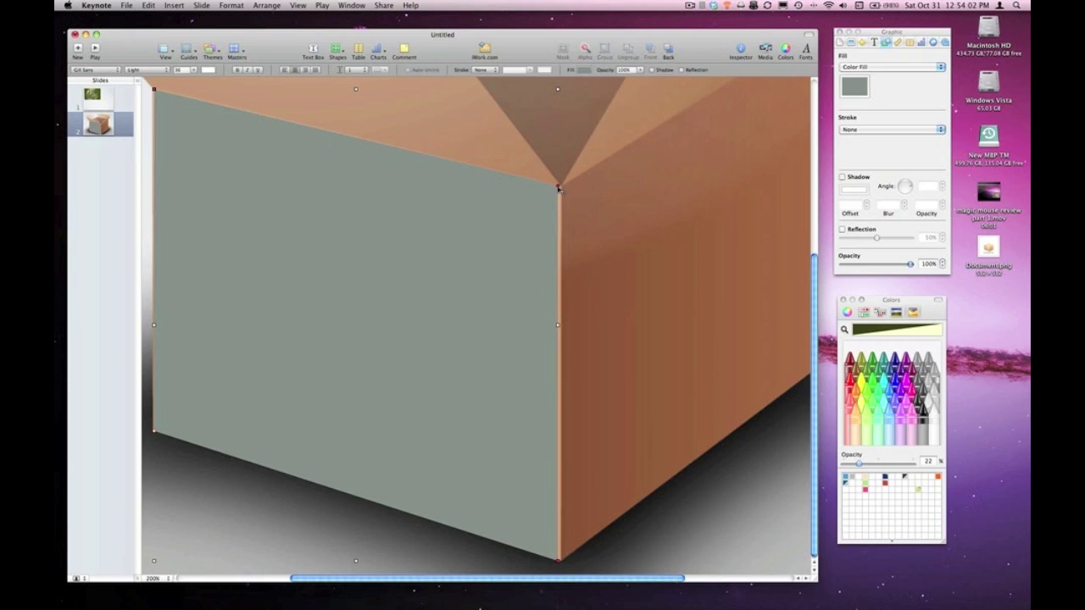
mouse_move(560, 190)
mouse_down()
mouse_move(559, 200)
mouse_move(565, 185)
mouse_move(544, 191)
mouse_move(568, 194)
mouse_move(553, 185)
mouse_move(554, 203)
mouse_move(558, 189)
mouse_up()
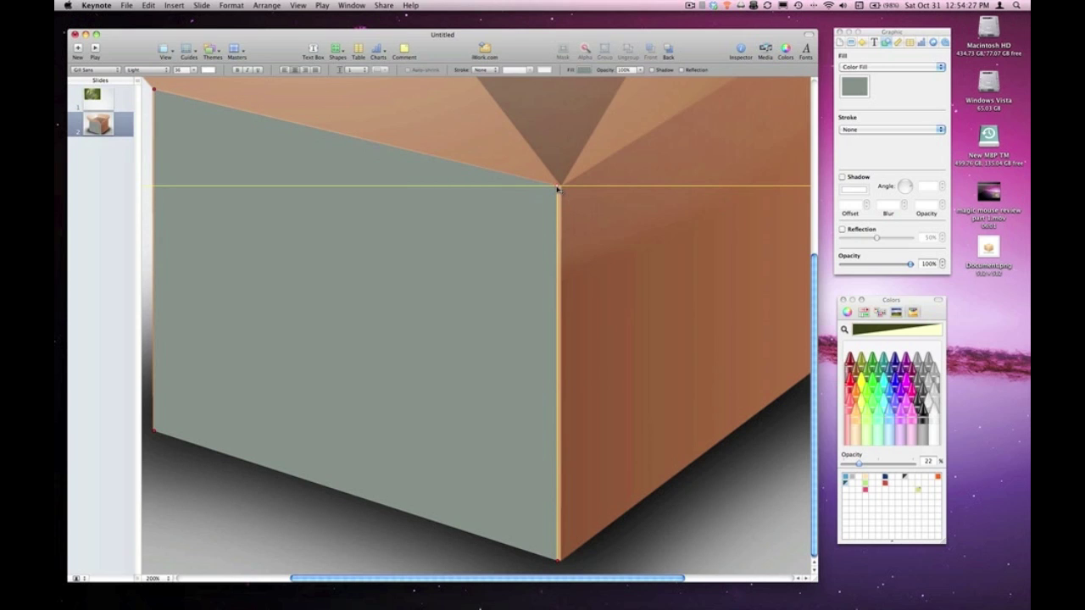
mouse_move(558, 188)
mouse_down()
mouse_move(558, 197)
mouse_move(568, 182)
mouse_move(555, 174)
mouse_move(553, 196)
mouse_move(588, 210)
mouse_move(591, 170)
mouse_move(545, 163)
mouse_move(537, 181)
mouse_move(554, 201)
mouse_move(562, 187)
mouse_up()
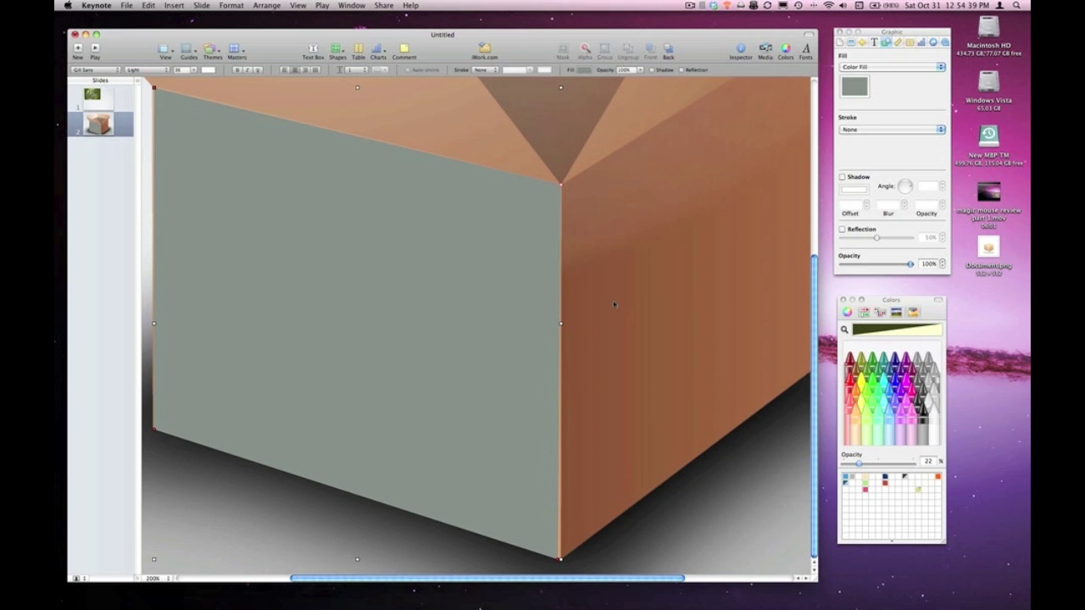
scroll(605, 339, left, 1)
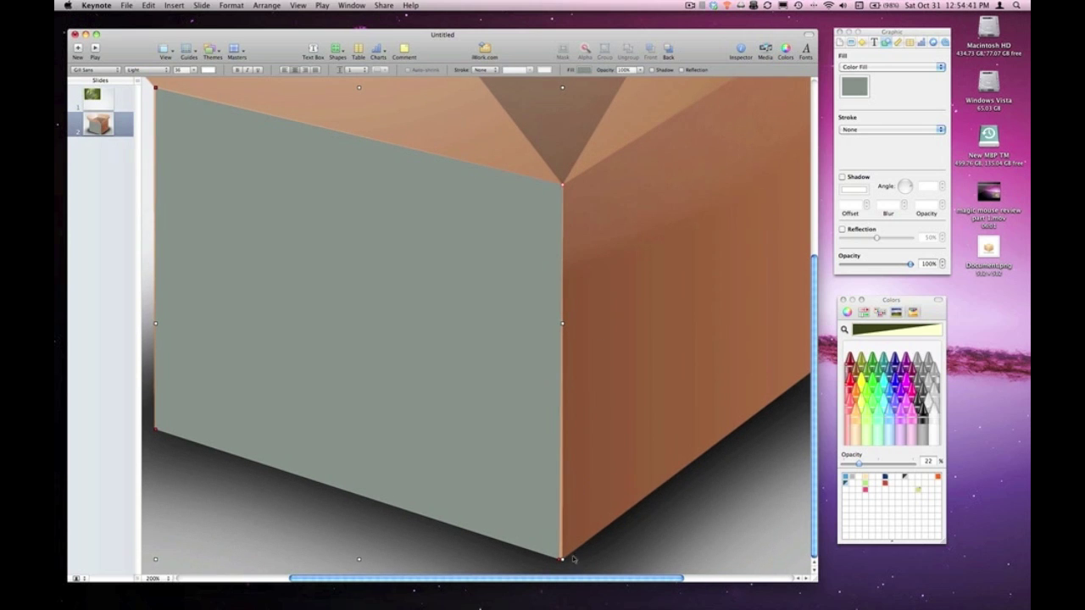
mouse_move(562, 561)
mouse_down()
mouse_move(537, 525)
mouse_move(562, 562)
mouse_move(593, 556)
mouse_move(554, 570)
mouse_move(564, 571)
mouse_move(545, 565)
mouse_move(564, 565)
mouse_up()
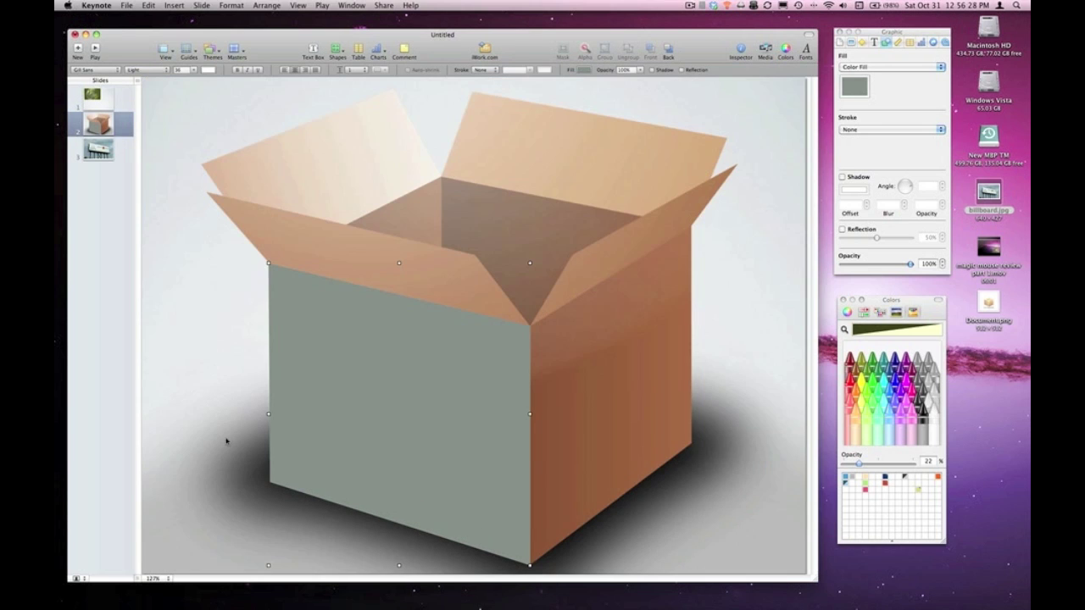
click(153, 578)
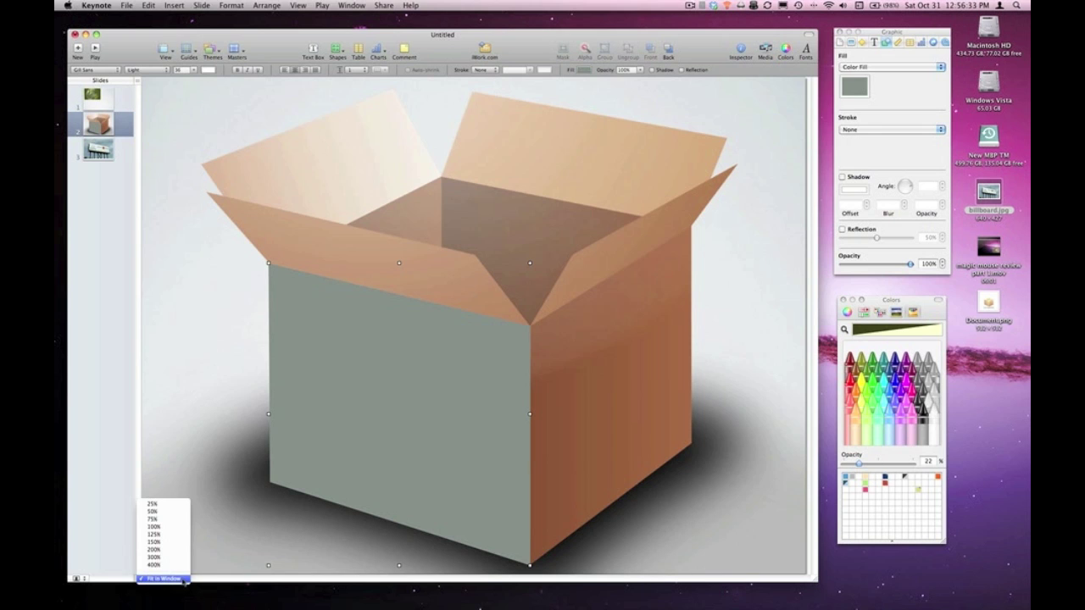
click(184, 580)
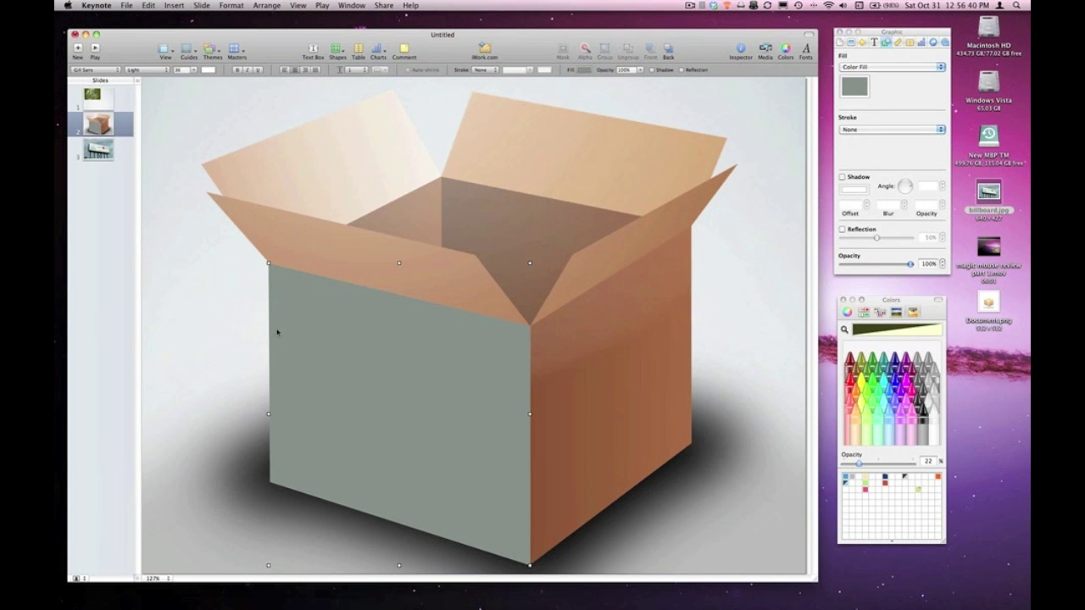
Give the shape on the box's front face a gradient fill with an angle of 255°.
click(205, 296)
click(321, 338)
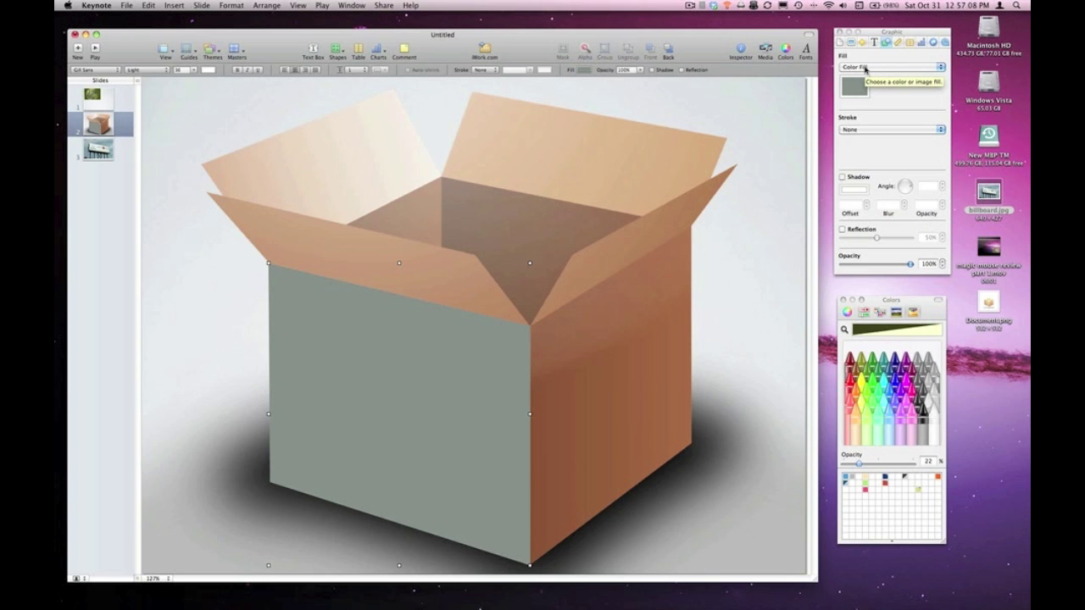
click(865, 68)
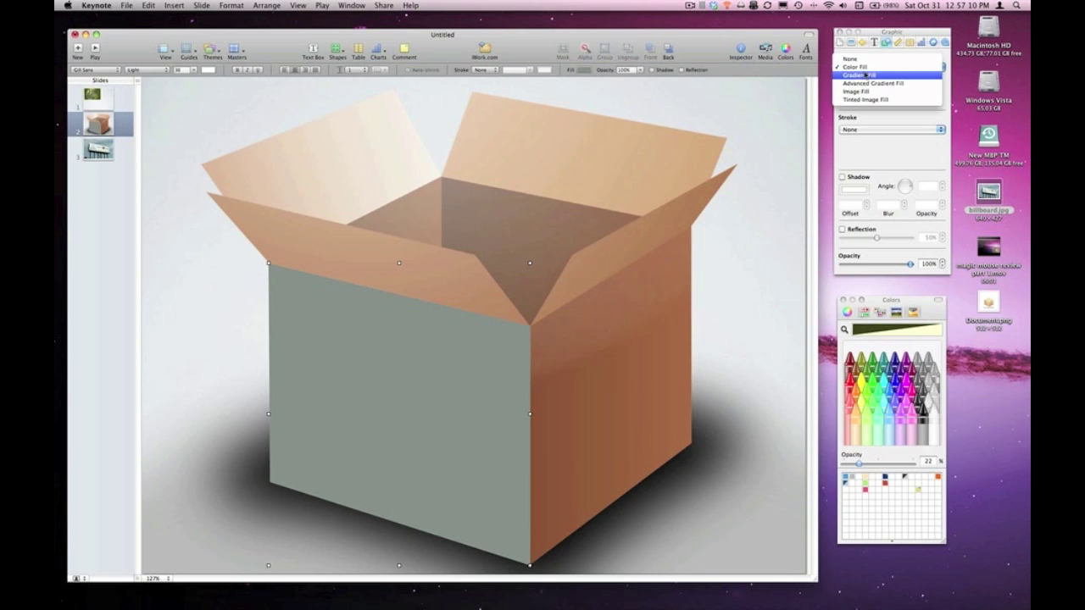
click(865, 76)
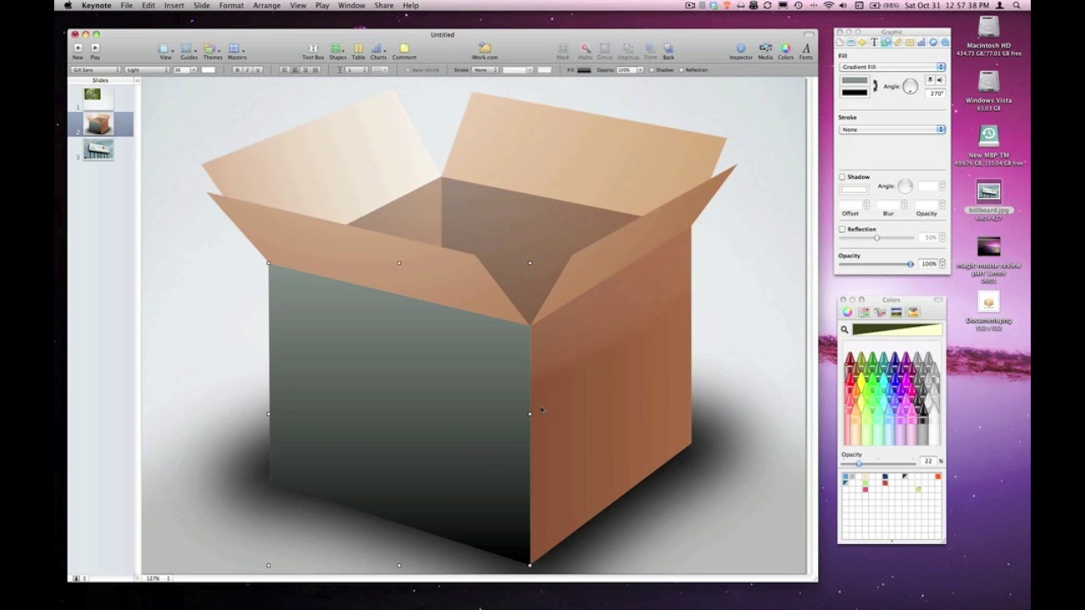
drag(911, 93, 914, 93)
click(797, 239)
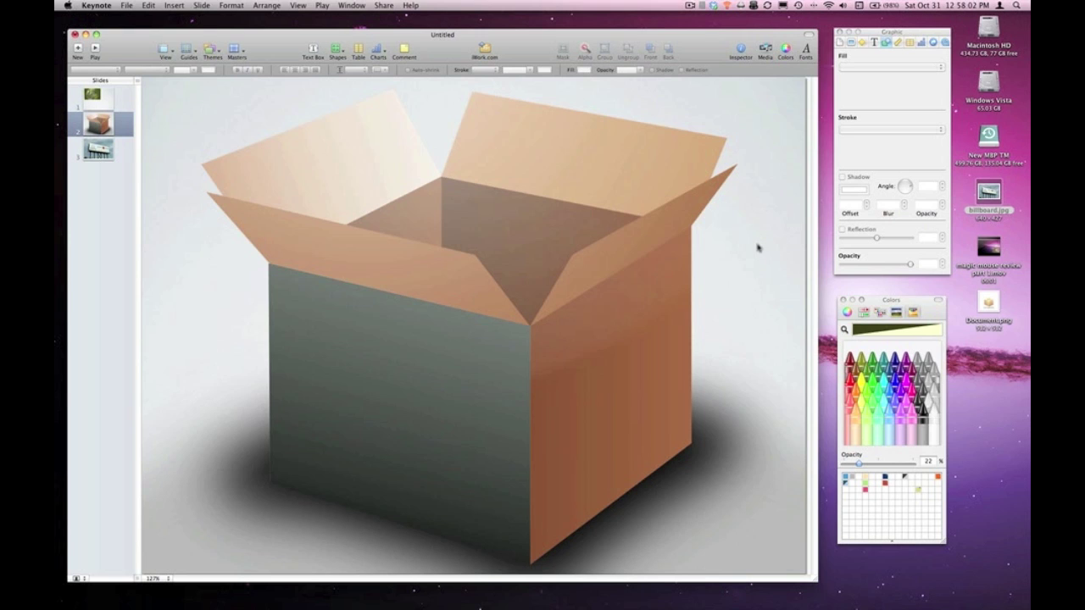
Group the gradient-filled shape with the cardboard box picture.
click(479, 349)
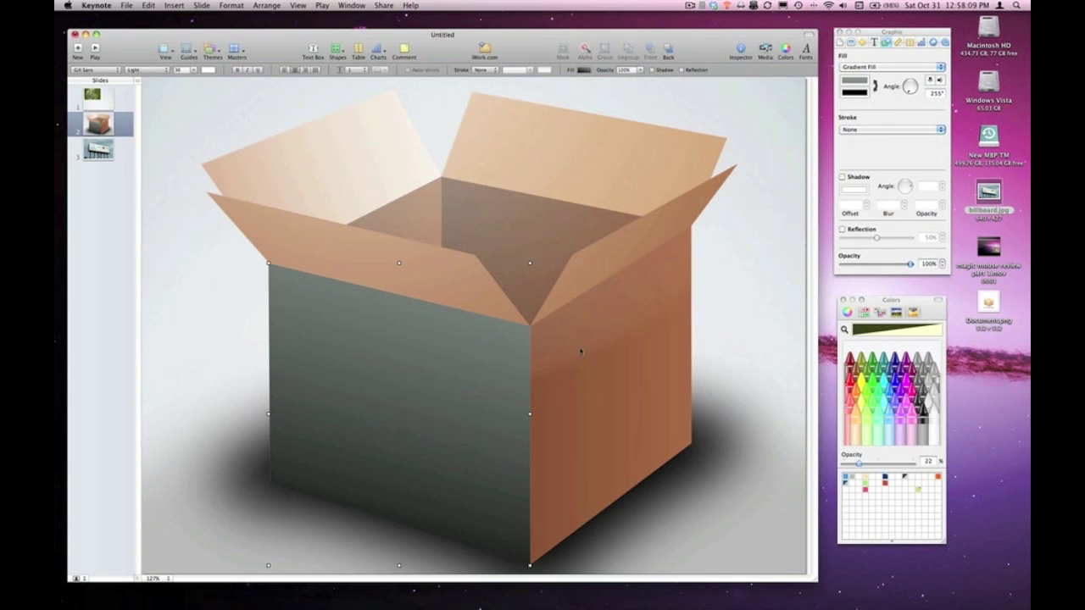
shift+click(588, 271)
click(270, 5)
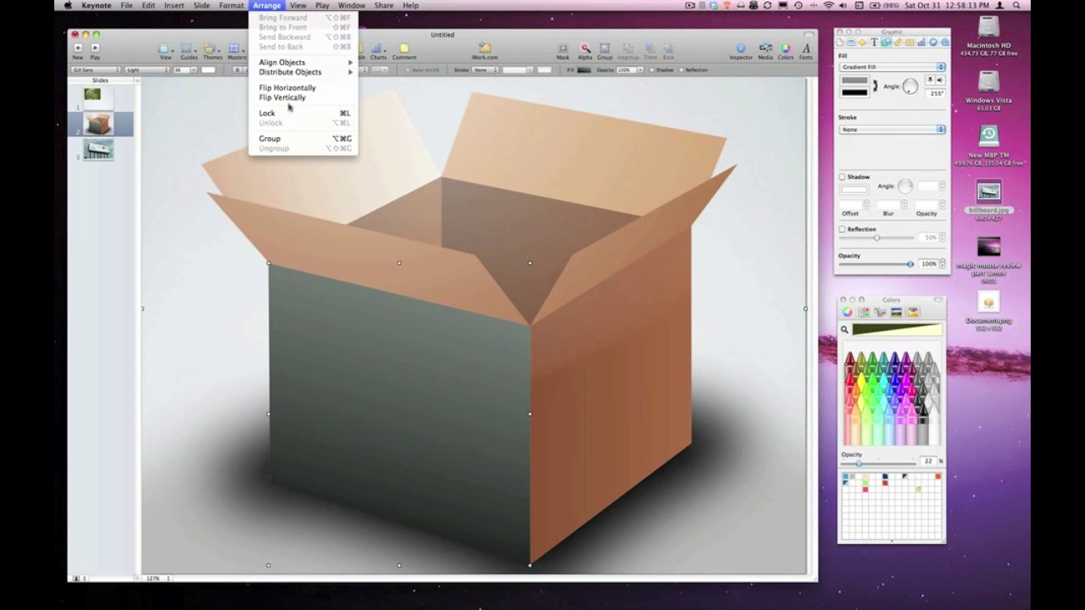
click(270, 138)
Scale the grouped box down to about half size and place it in the left part of the slide.
drag(325, 260, 551, 275)
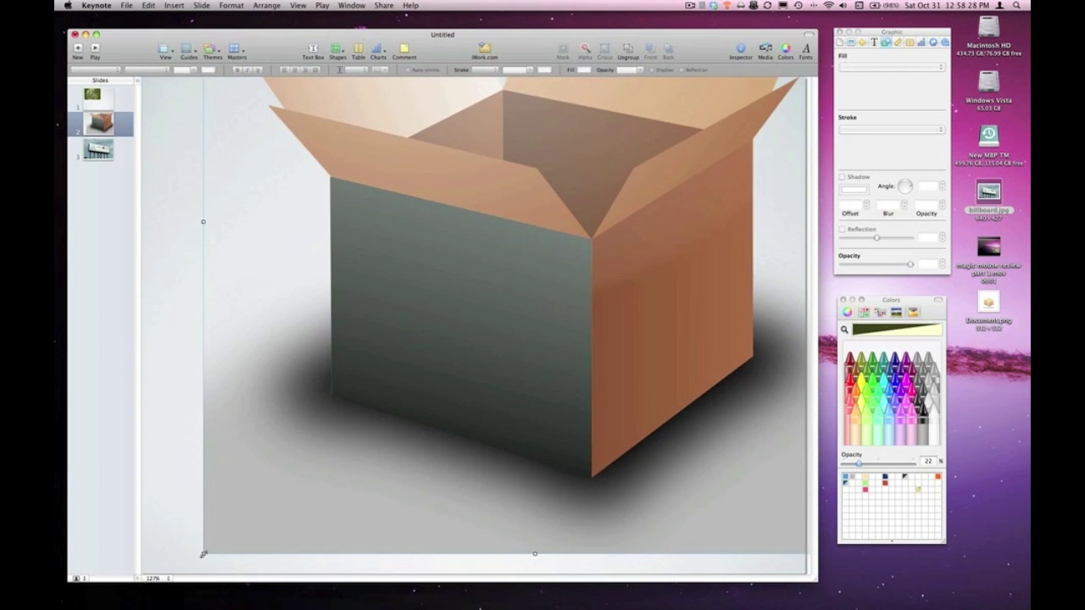
drag(203, 555, 806, 235)
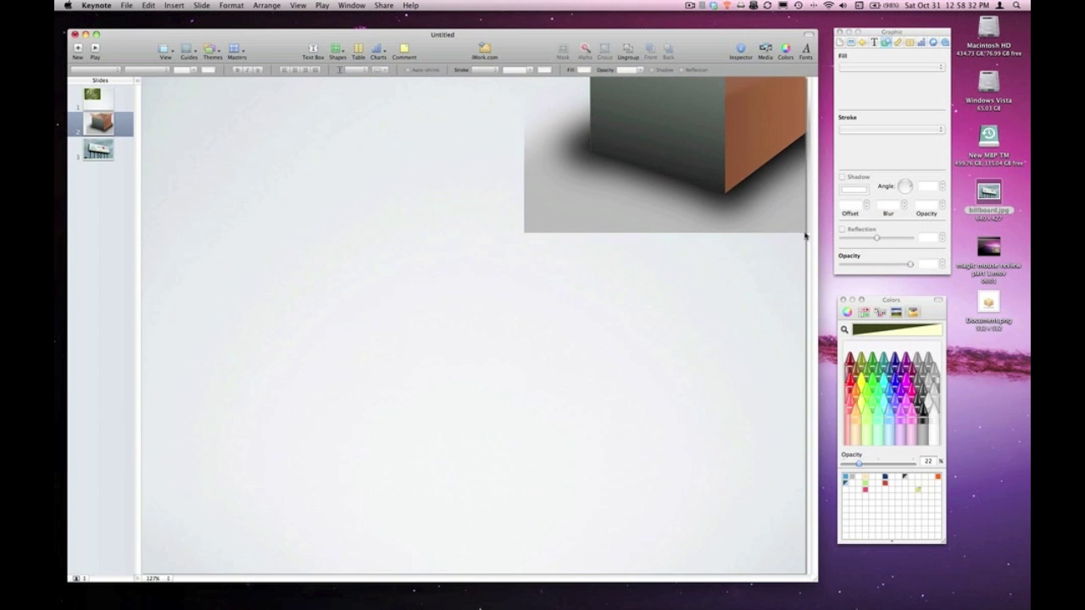
drag(738, 182, 511, 382)
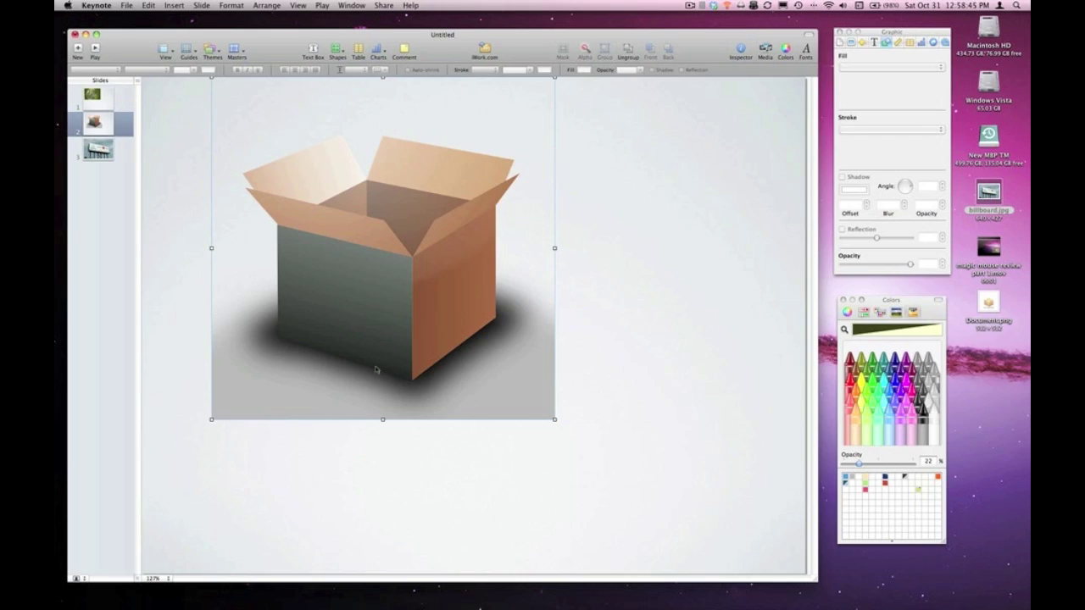
drag(376, 370, 346, 404)
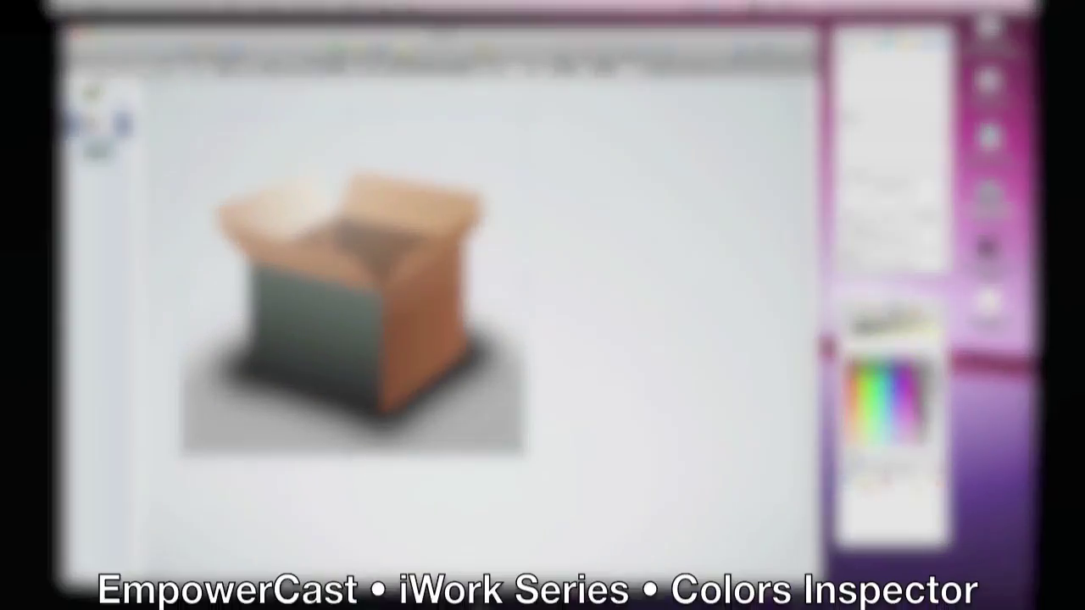